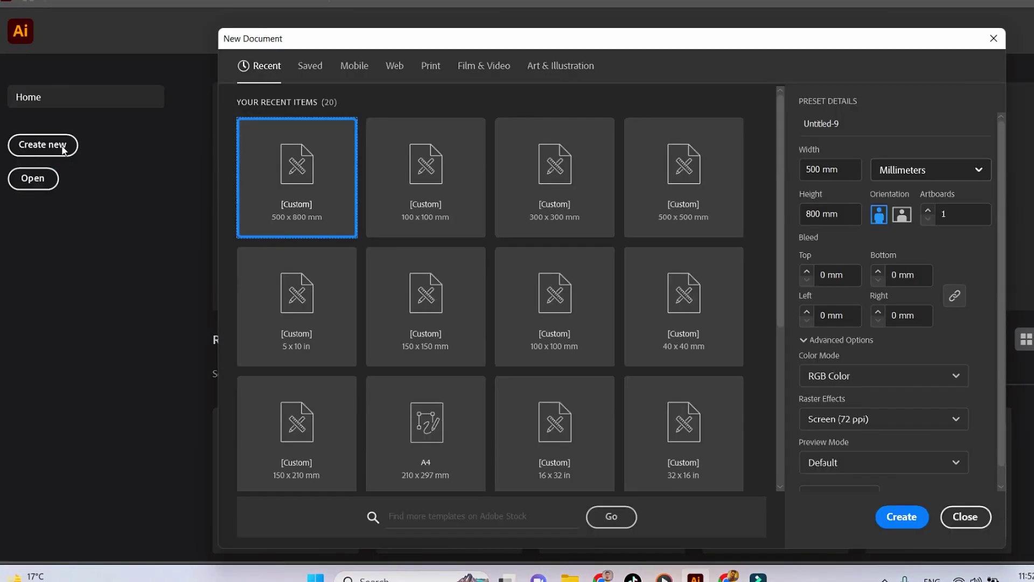
Step: Create a portrait document measured in inches, 3 in wide and about 8 in tall
{"action": "left_click", "coordinate": [911, 172]}
{"action": "left_click", "coordinate": [916, 266]}
{"action": "left_click", "coordinate": [823, 174]}
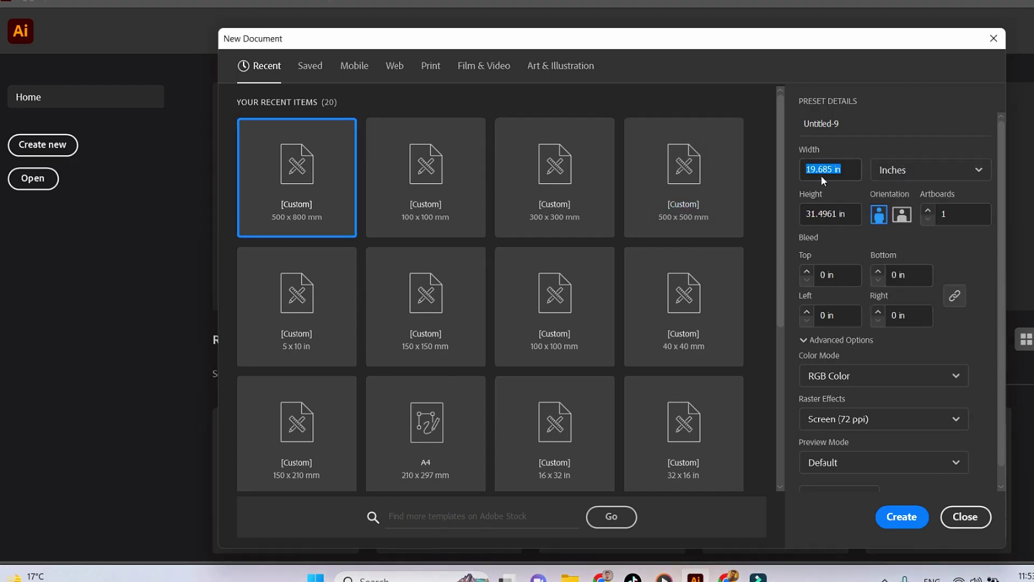
{"action": "type", "text": "3"}
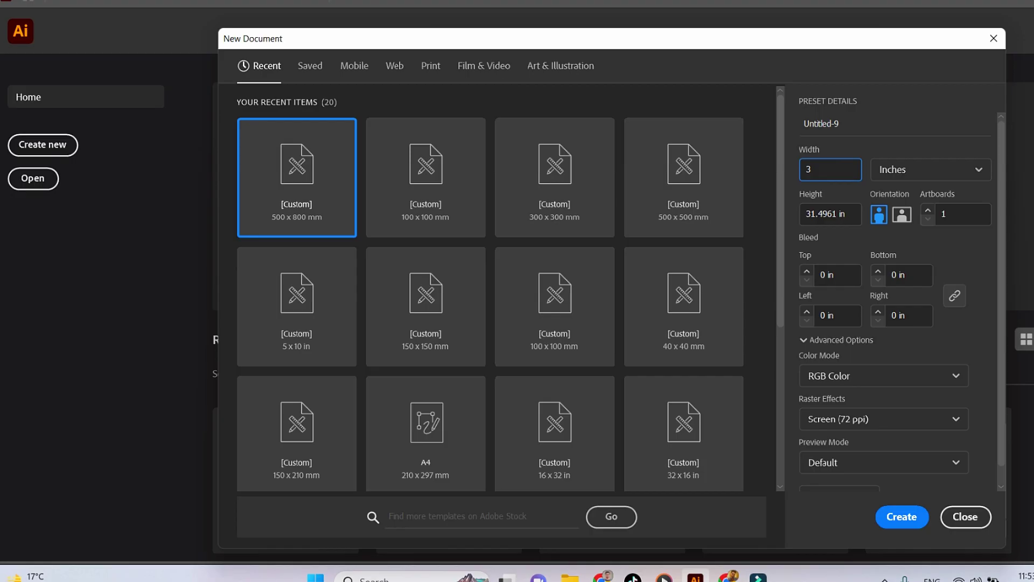
{"action": "key", "text": "Tab"}
{"action": "type", "text": "4"}
{"action": "key", "text": "Return"}
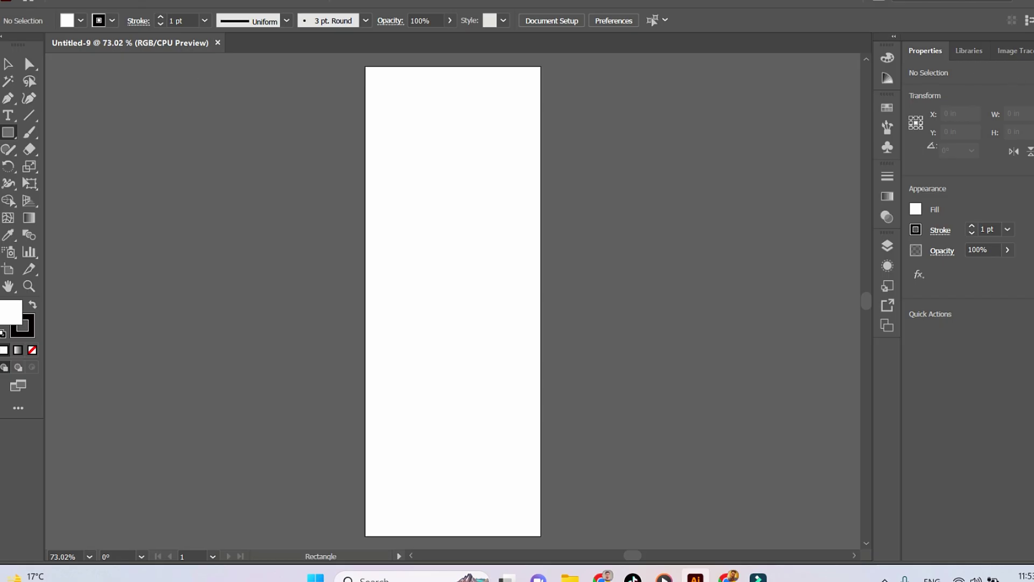
Step: Set the document's ruler units to inches
{"action": "left_click", "coordinate": [8, 63]}
{"action": "left_click", "coordinate": [1012, 118]}
{"action": "left_click", "coordinate": [991, 180]}
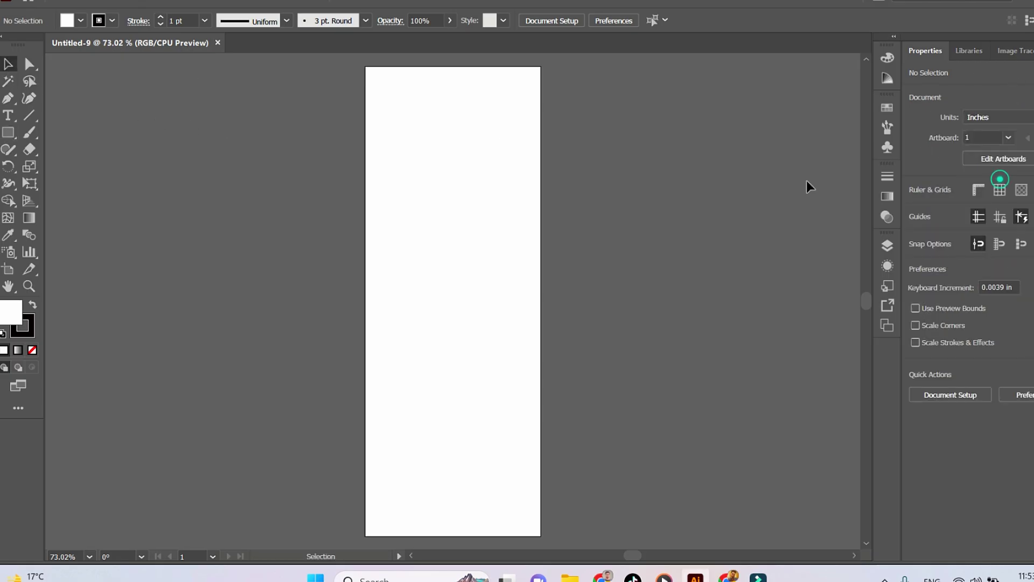
Step: Create a 2 in wide, 7 in high rectangle and place it about the middle of the artboard
{"action": "left_click", "coordinate": [802, 181]}
{"action": "key", "text": "m"}
{"action": "left_click", "coordinate": [435, 125]}
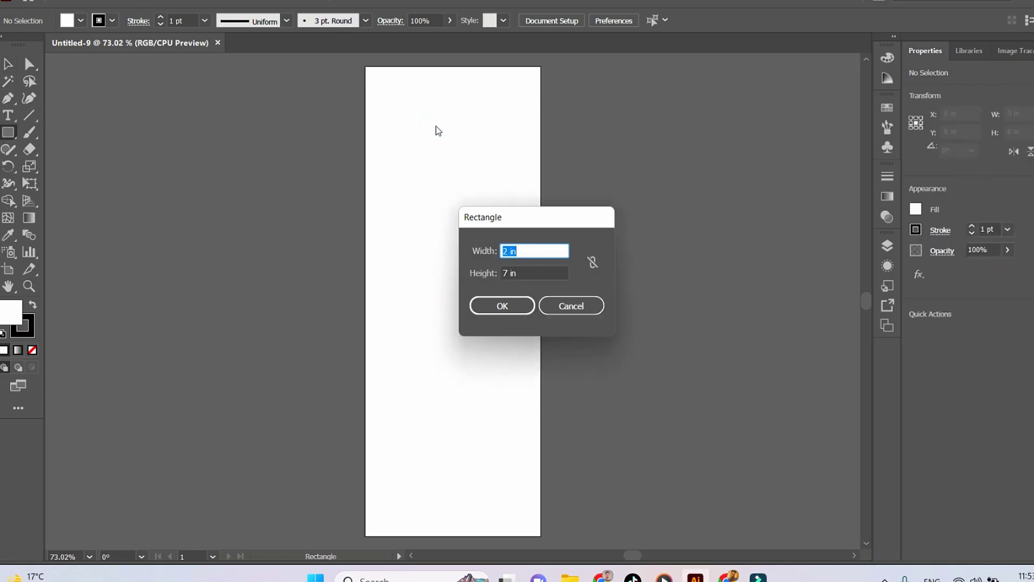
{"action": "left_click", "coordinate": [512, 315]}
{"action": "key", "text": "v"}
{"action": "left_click_drag", "start_coordinate": [506, 230], "coordinate": [462, 203]}
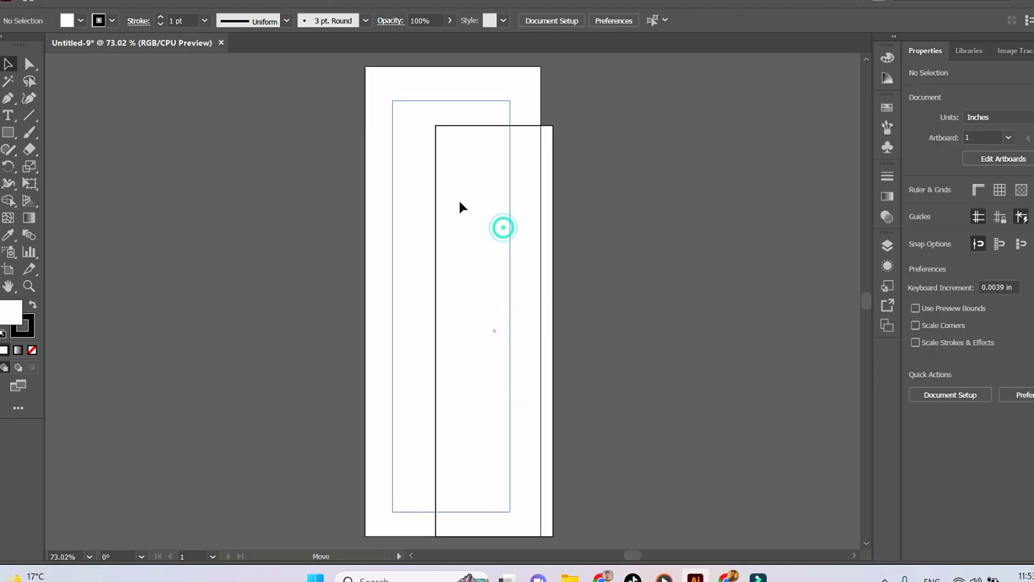
{"action": "left_click", "coordinate": [625, 178]}
Step: Round all four corners of the rectangle slightly and remove its fill, keeping the black 1 pt stroke
{"action": "left_click", "coordinate": [467, 151]}
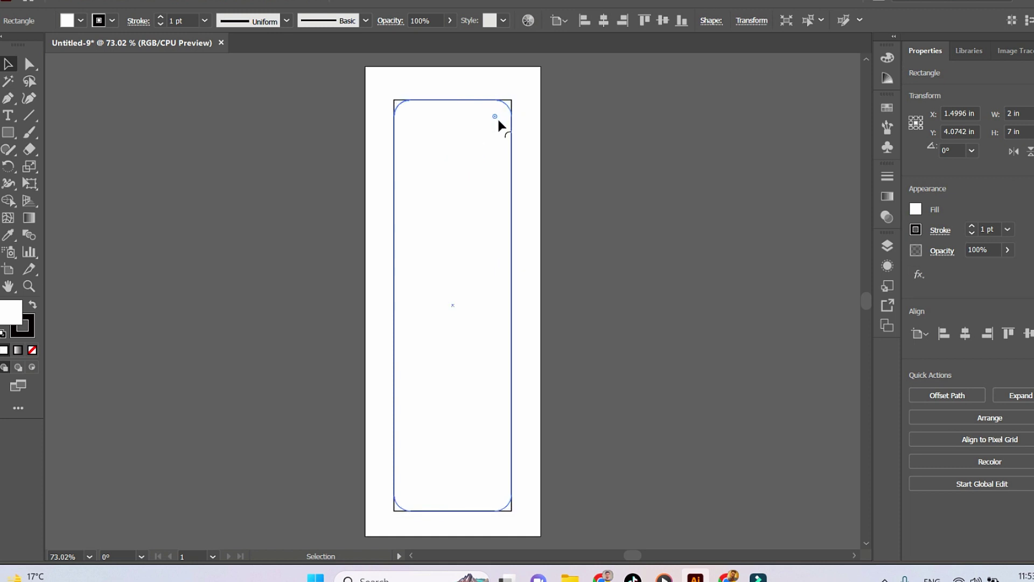
{"action": "left_click_drag", "start_coordinate": [498, 121], "coordinate": [498, 120]}
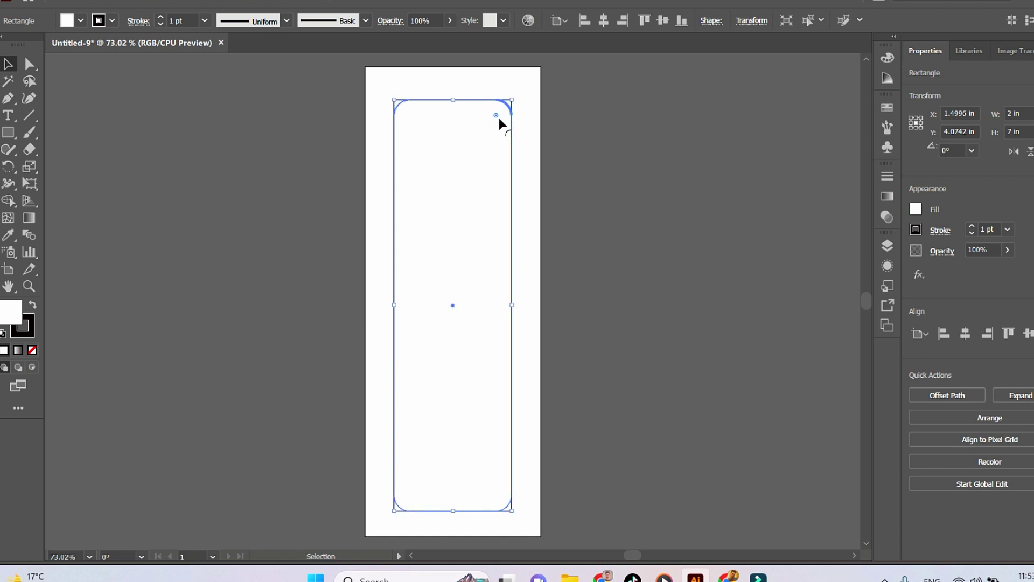
{"action": "left_click", "coordinate": [916, 209]}
{"action": "left_click", "coordinate": [764, 261]}
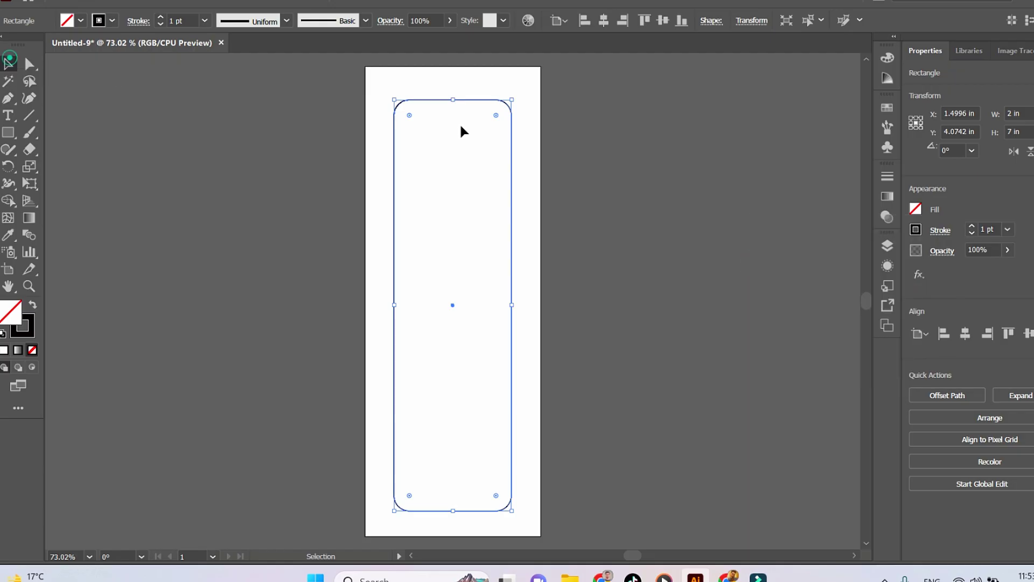
{"action": "left_click", "coordinate": [667, 173]}
Step: Duplicate the rounded rectangle beside the artboard and resize the copy to 1.7 in wide and 5.5 in high
{"action": "left_click", "coordinate": [512, 247]}
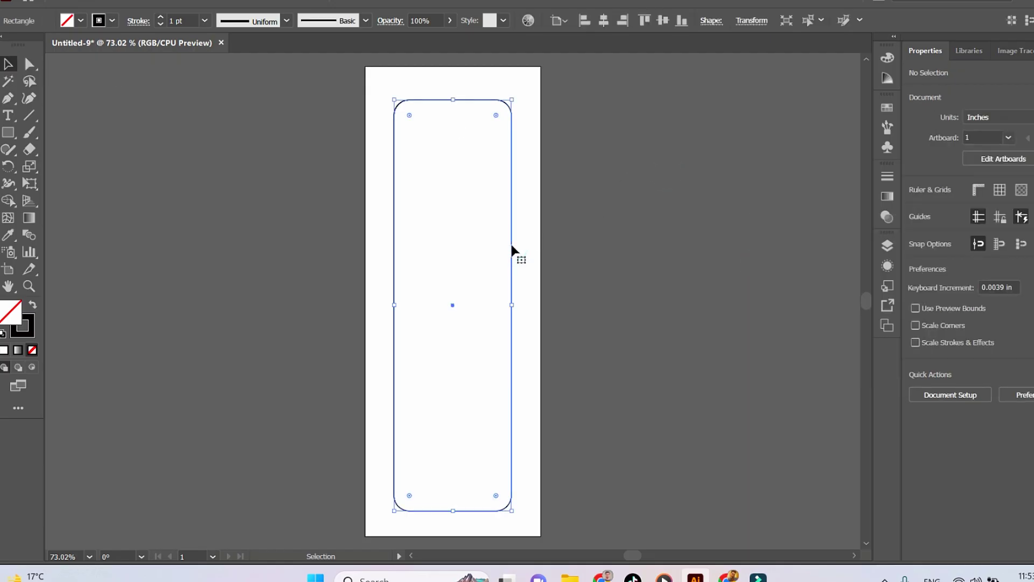
{"action": "left_click_drag", "start_coordinate": [512, 275], "coordinate": [710, 277]}
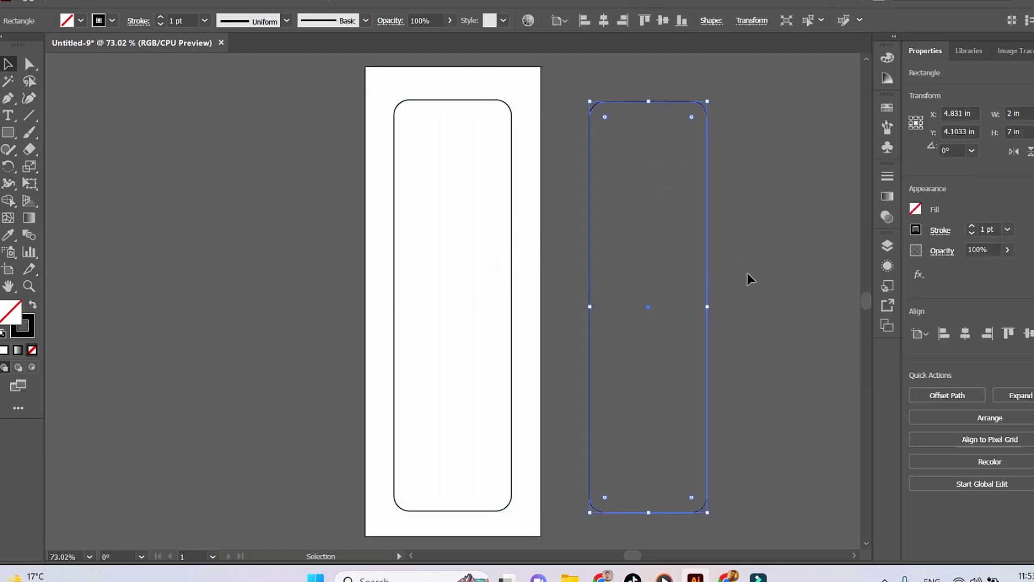
{"action": "left_click", "coordinate": [748, 274]}
{"action": "left_click", "coordinate": [707, 252]}
{"action": "left_click", "coordinate": [1025, 112]}
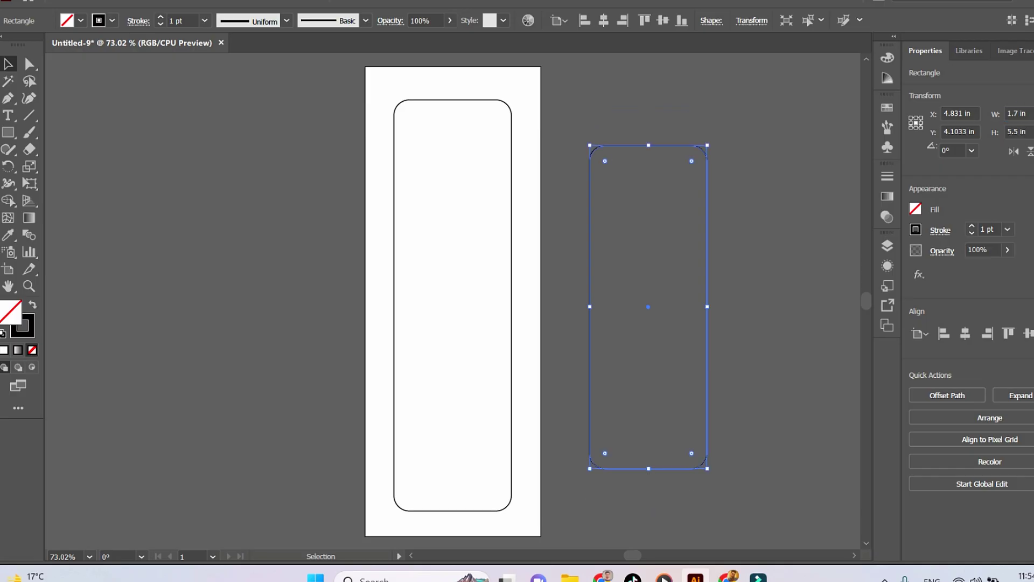
{"action": "left_click", "coordinate": [835, 270]}
Step: Move the smaller rectangle into the lower part of the large one and centre the two horizontally
{"action": "left_click_drag", "start_coordinate": [698, 339], "coordinate": [507, 373]}
{"action": "left_click_drag", "start_coordinate": [545, 503], "coordinate": [318, 394]}
{"action": "left_click", "coordinate": [965, 334]}
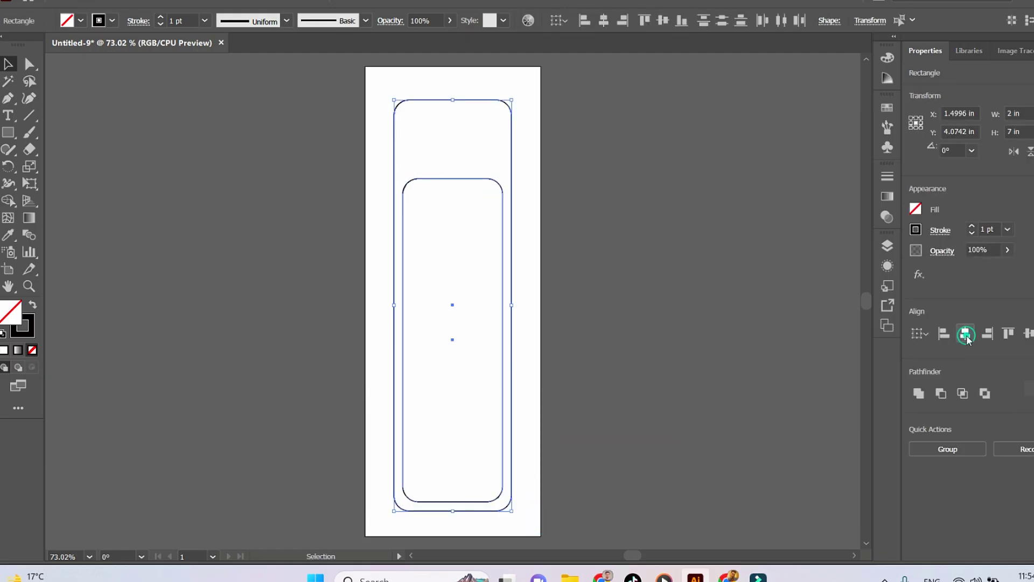
{"action": "left_click", "coordinate": [695, 329]}
Step: Create a circle 0.3 in wide and 0.3 in high beside the artboard
{"action": "left_click_drag", "start_coordinate": [8, 132], "coordinate": [70, 169]}
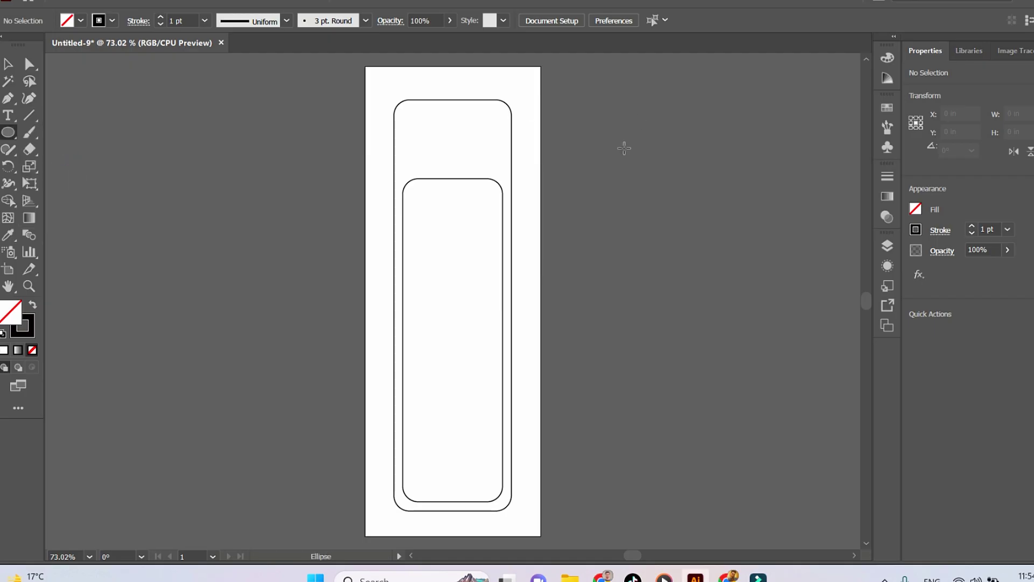
{"action": "left_click", "coordinate": [625, 148]}
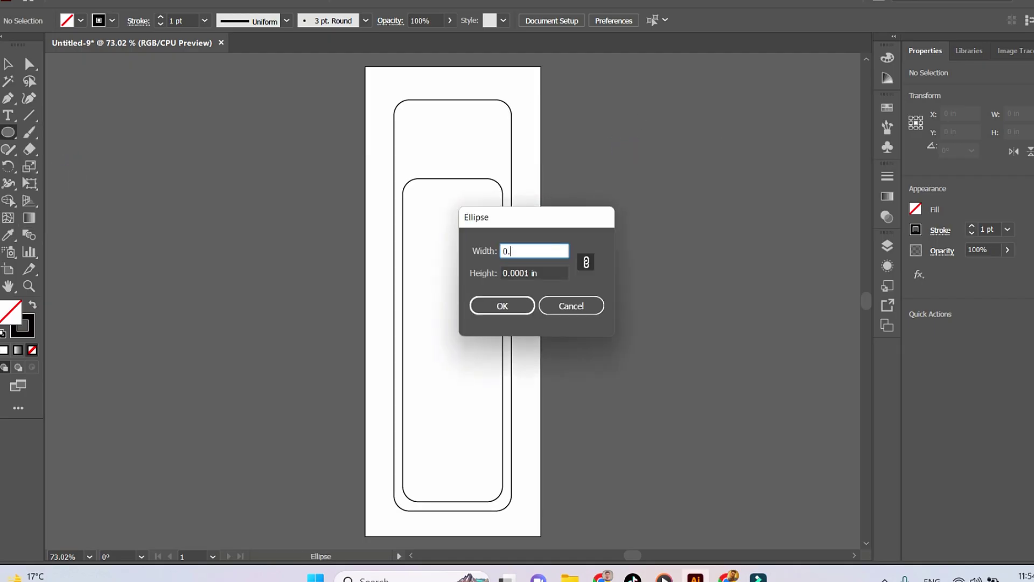
{"action": "key", "text": "Return"}
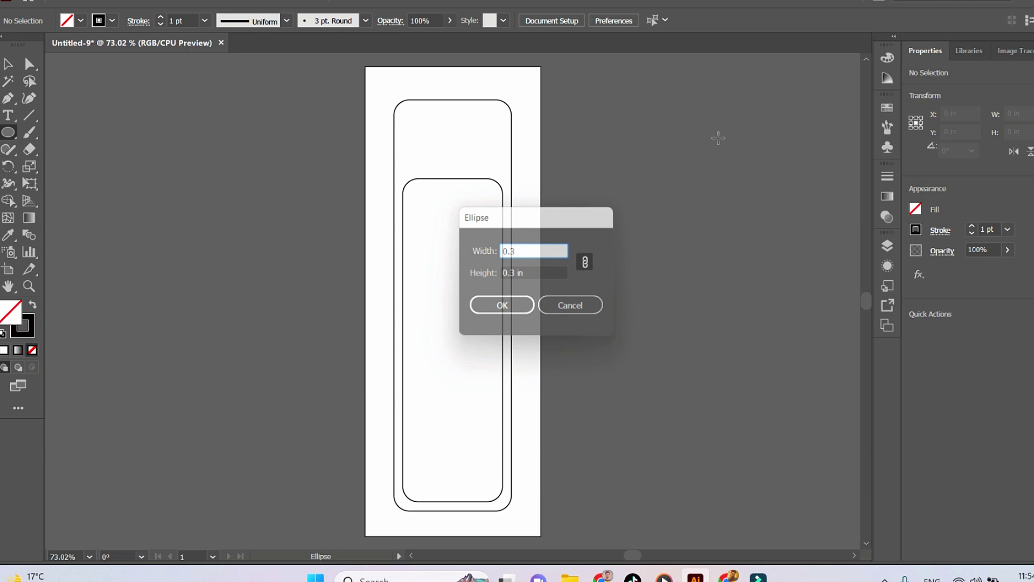
{"action": "key", "text": "v"}
{"action": "left_click", "coordinate": [623, 187]}
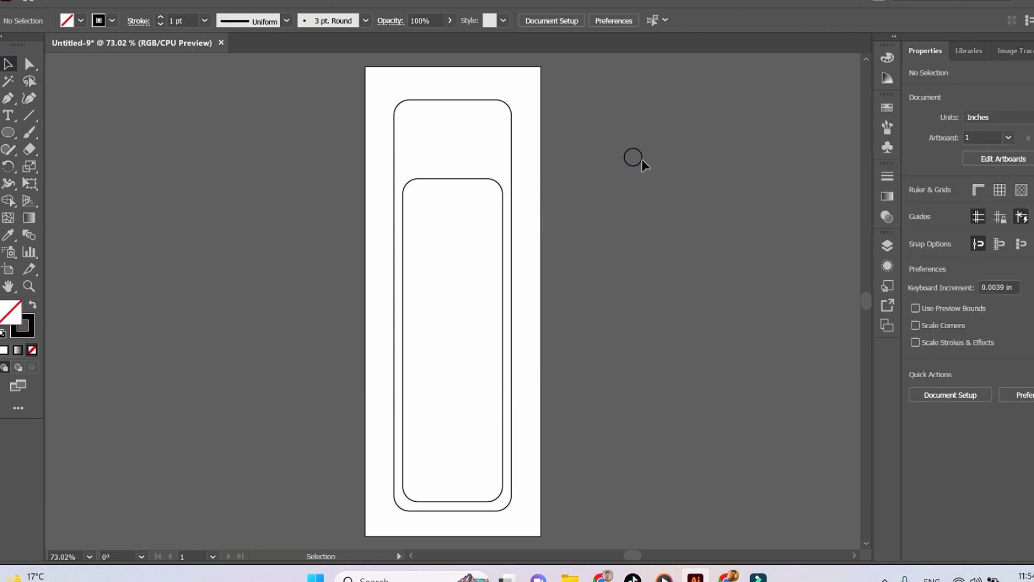
Step: Place the circle near the upper edge of the large rectangle and centre it horizontally with both rectangles
{"action": "left_click_drag", "start_coordinate": [460, 123], "coordinate": [460, 121]}
{"action": "left_click_drag", "start_coordinate": [381, 85], "coordinate": [531, 274]}
{"action": "left_click", "coordinate": [964, 335]}
{"action": "left_click", "coordinate": [696, 273]}
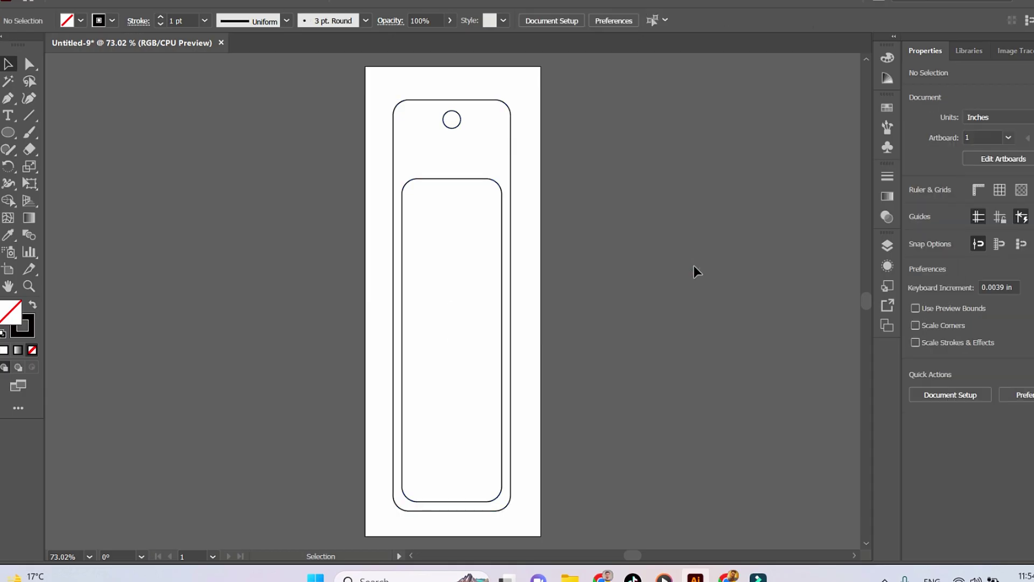
Step: Add a first name as text beside the artboard and scale it up to about 93.4 pt
{"action": "left_click", "coordinate": [11, 115]}
{"action": "left_click", "coordinate": [581, 302]}
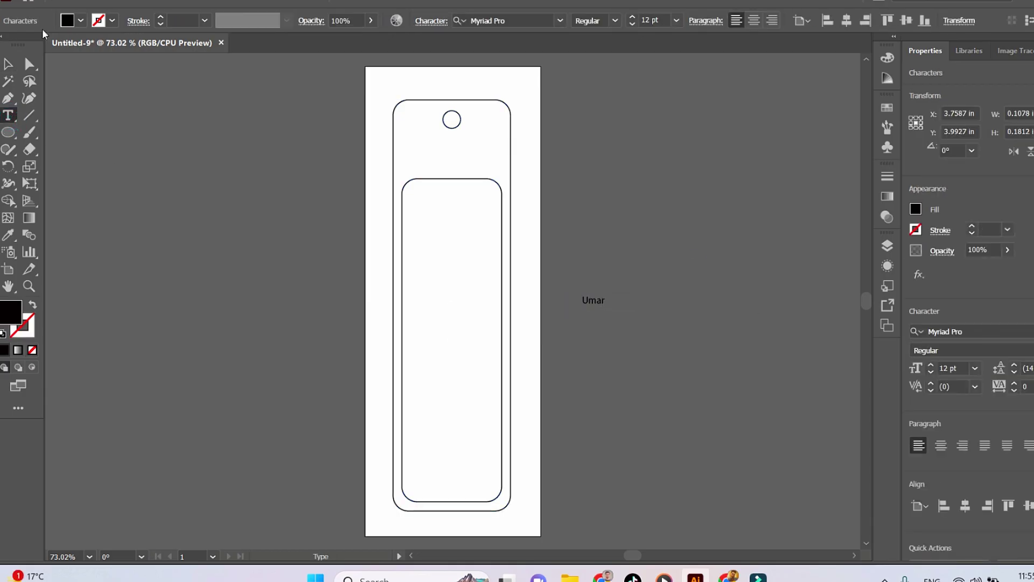
{"action": "left_click", "coordinate": [7, 65]}
{"action": "left_click", "coordinate": [676, 312]}
{"action": "left_click", "coordinate": [603, 300]}
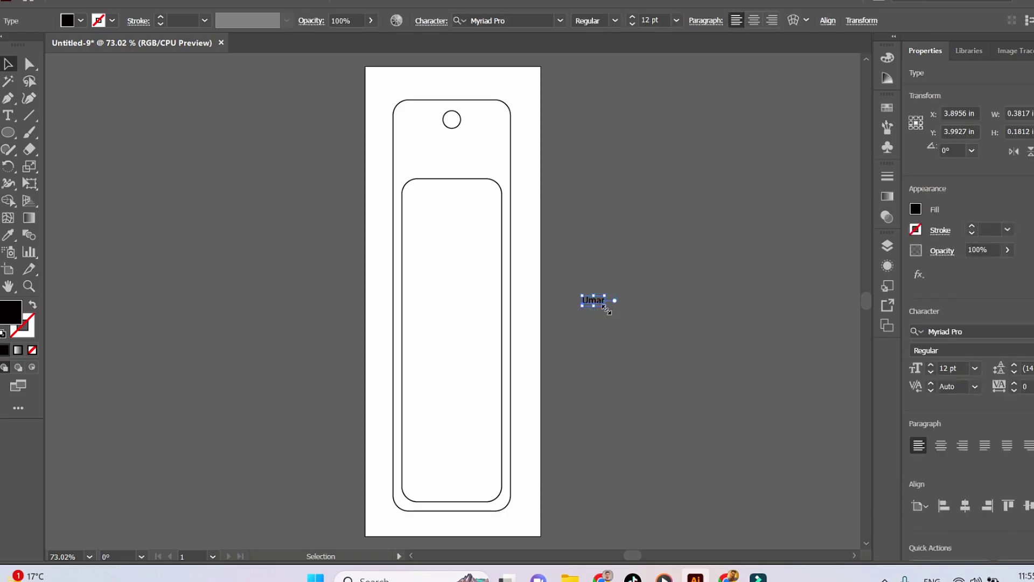
{"action": "left_click_drag", "start_coordinate": [606, 307], "coordinate": [761, 384]}
Step: Preview several script fonts on the name text and set its font to Anime
{"action": "left_click", "coordinate": [1029, 332]}
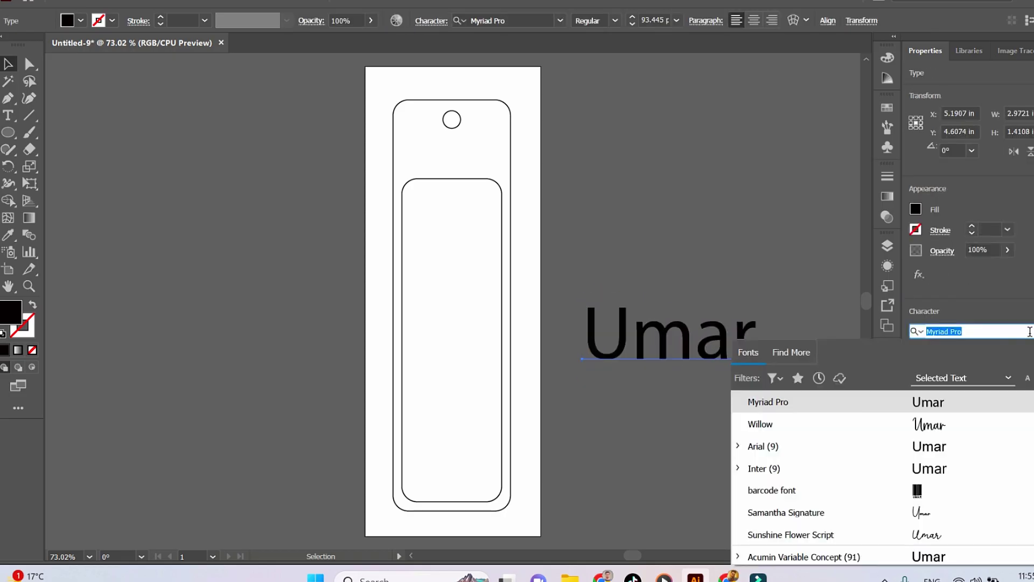
{"action": "scroll", "coordinate": [951, 448], "scroll_direction": "down", "scroll_amount": 1}
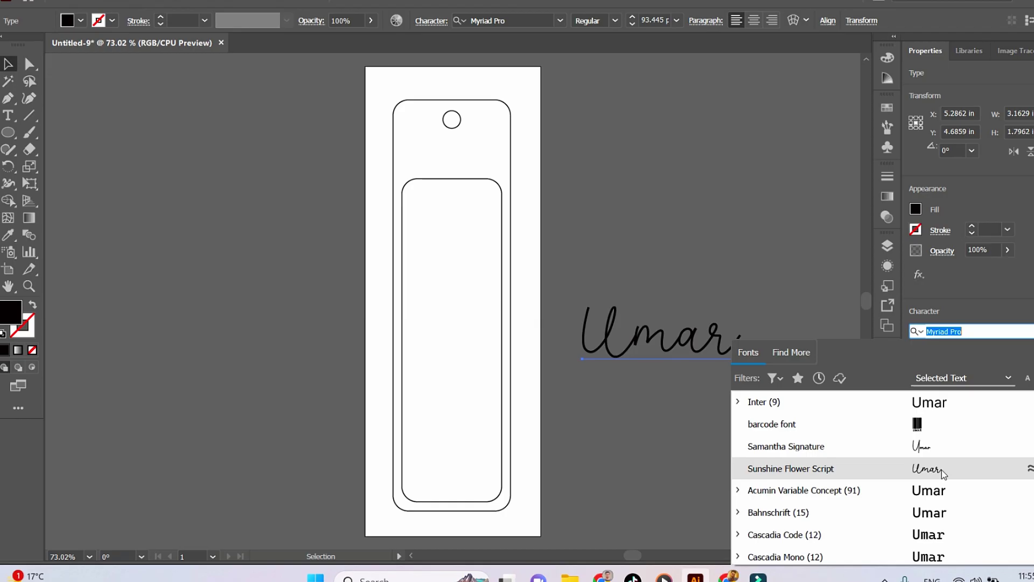
{"action": "scroll", "coordinate": [943, 447], "scroll_direction": "down", "scroll_amount": 5}
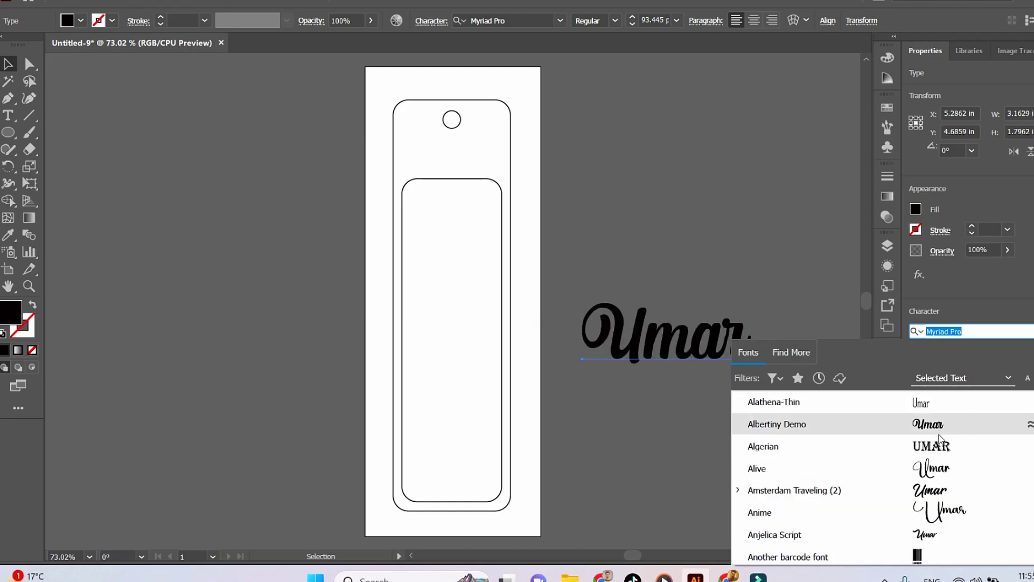
{"action": "scroll", "coordinate": [948, 501], "scroll_direction": "down", "scroll_amount": 3}
{"action": "scroll", "coordinate": [949, 501], "scroll_direction": "down", "scroll_amount": 5}
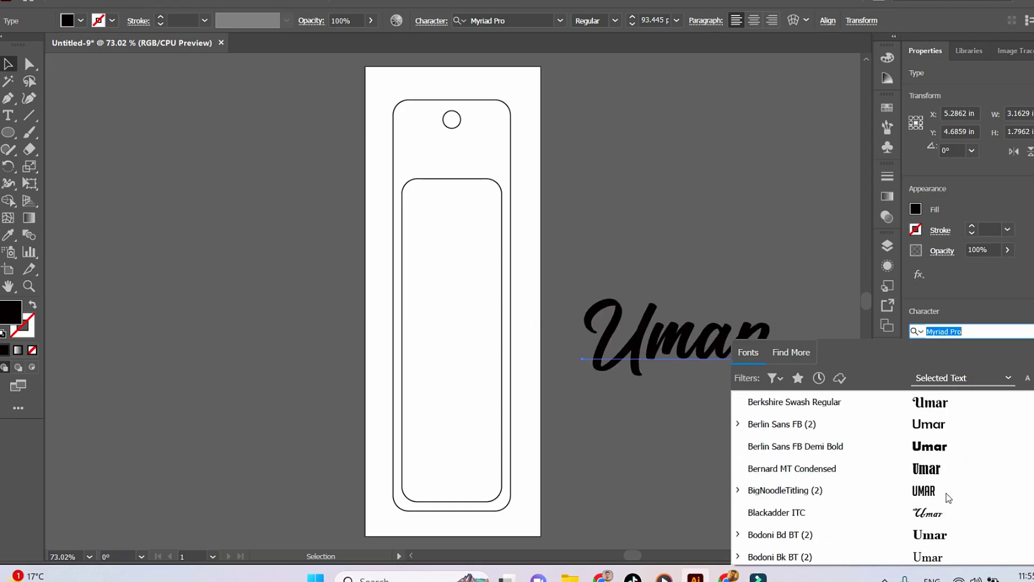
{"action": "scroll", "coordinate": [940, 517], "scroll_direction": "up", "scroll_amount": 8}
{"action": "scroll", "coordinate": [935, 535], "scroll_direction": "up", "scroll_amount": 3}
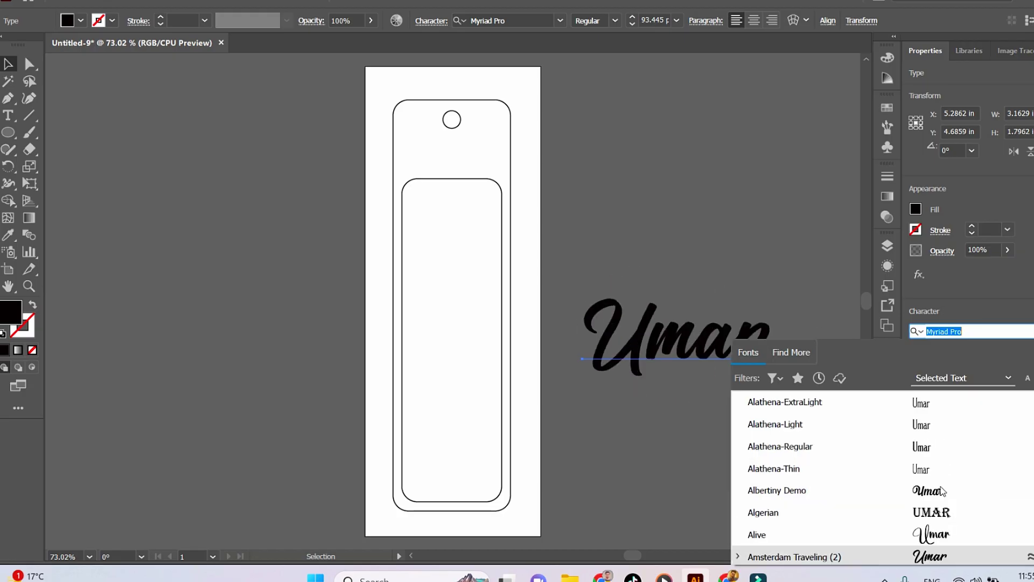
{"action": "scroll", "coordinate": [959, 490], "scroll_direction": "up", "scroll_amount": 5}
{"action": "scroll", "coordinate": [958, 501], "scroll_direction": "up", "scroll_amount": 5}
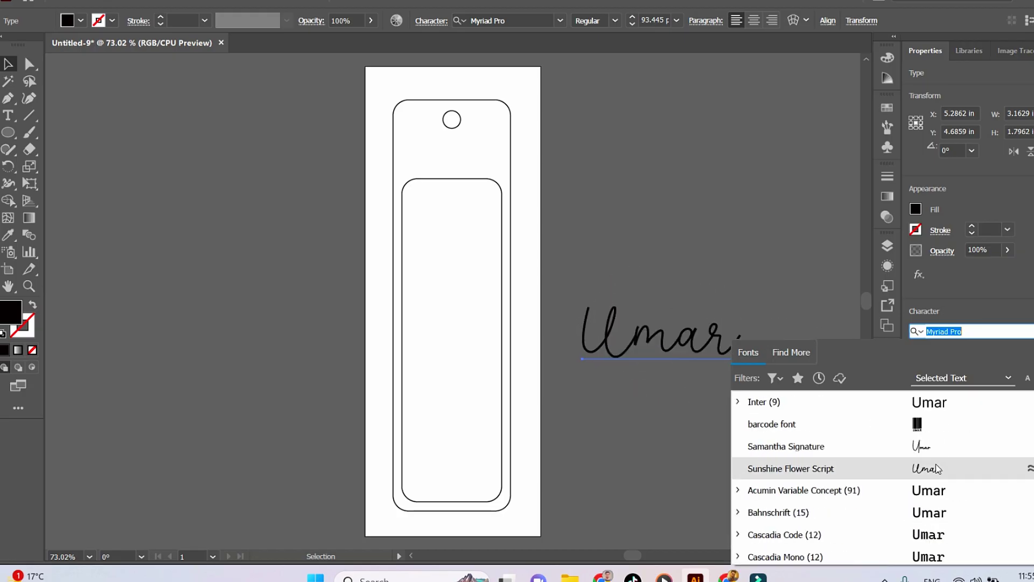
{"action": "left_click", "coordinate": [925, 421]}
Step: Rotate the name text 90°, scale it to about 62.5 pt and move it onto the lower part of the inner rectangle
{"action": "left_click_drag", "start_coordinate": [609, 331], "coordinate": [485, 224]}
{"action": "left_click_drag", "start_coordinate": [751, 325], "coordinate": [627, 191]}
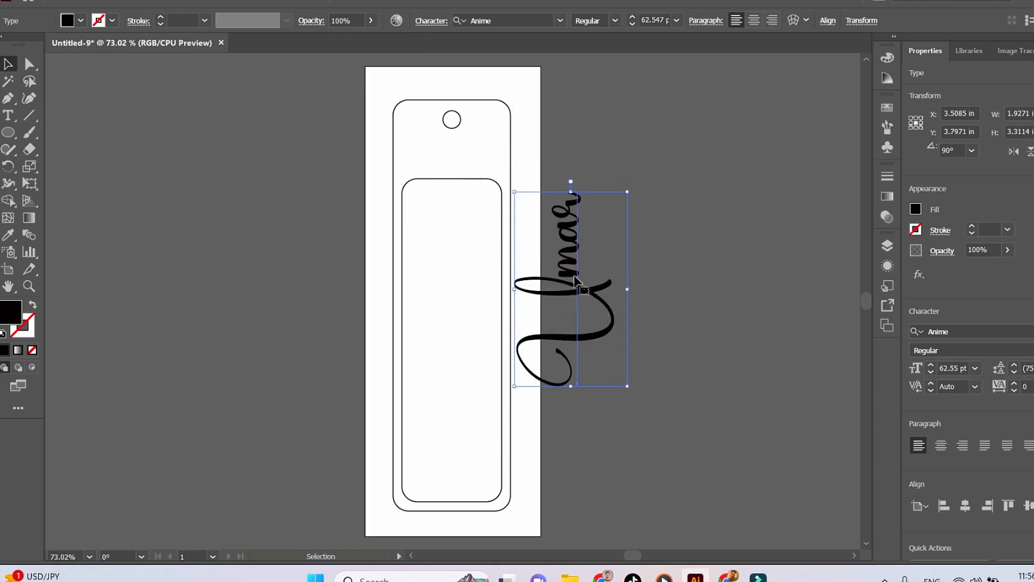
{"action": "left_click_drag", "start_coordinate": [573, 278], "coordinate": [458, 398]}
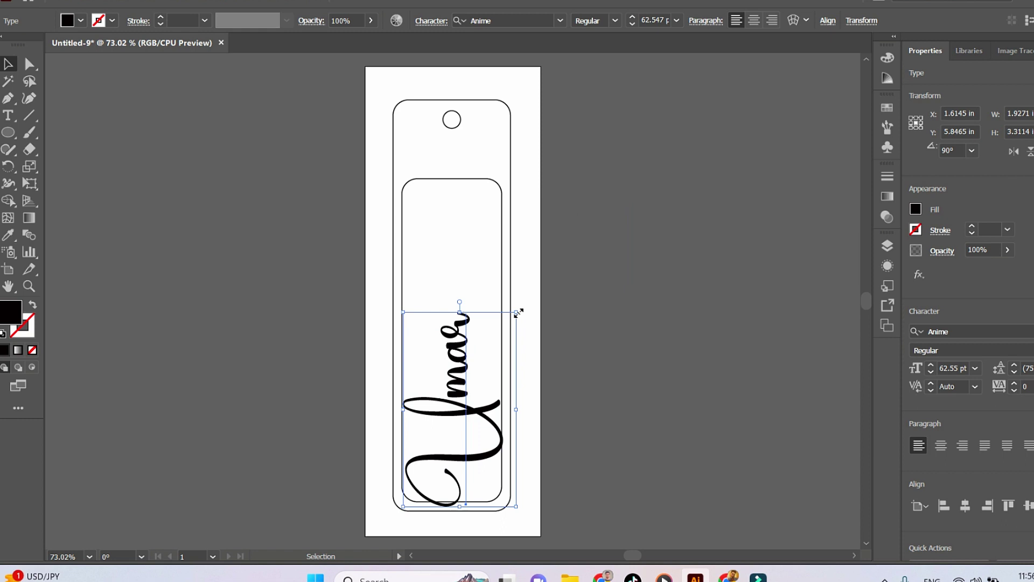
Step: Enlarge the vertical name to 65.7 pt and nudge it left and up so it overlaps the inner rectangle's edges
{"action": "mouse_move", "coordinate": [519, 312]}
{"action": "left_mouse_down"}
{"action": "mouse_move", "coordinate": [526, 295]}
{"action": "mouse_move", "coordinate": [522, 303]}
{"action": "left_mouse_up"}
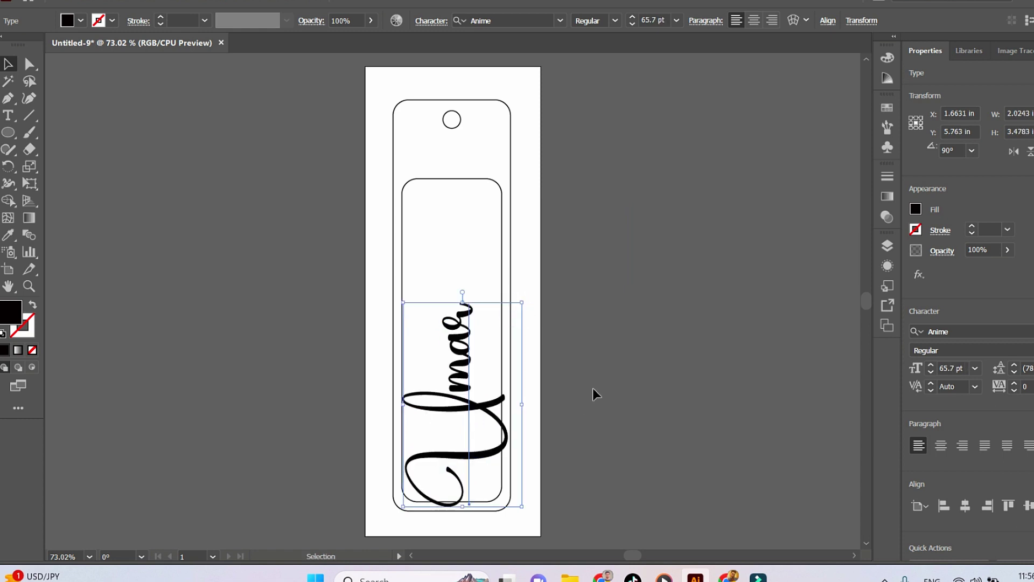
{"action": "key", "text": "Left"}
{"action": "key", "text": "Left"}
{"action": "key", "text": "Left"}
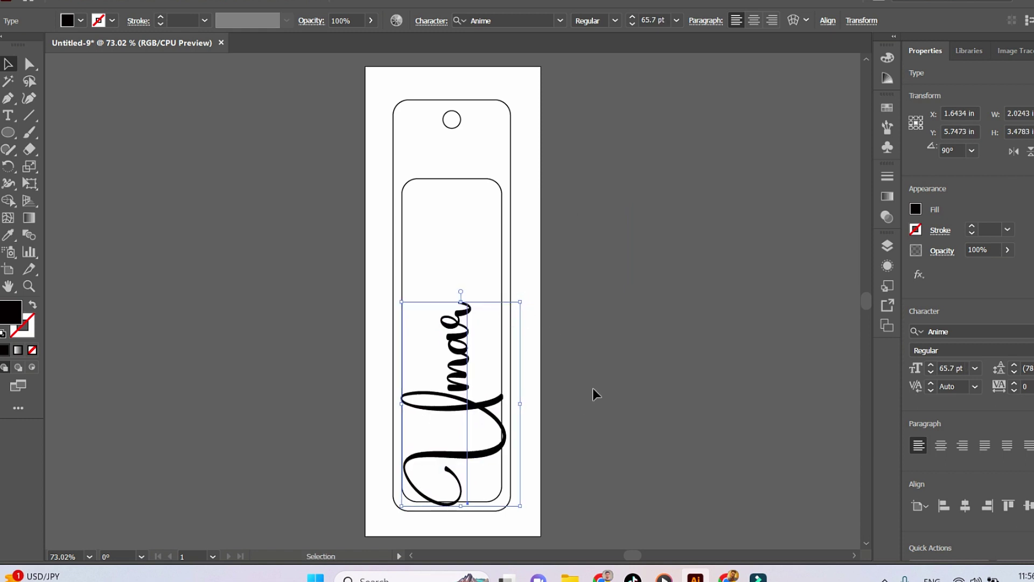
{"action": "key", "text": "Up"}
{"action": "key", "text": "Up"}
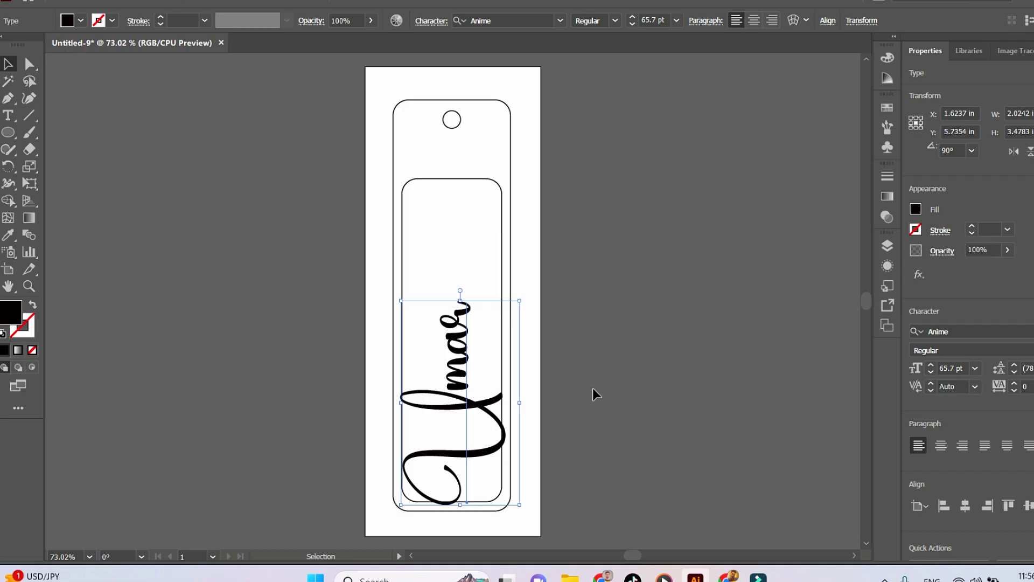
{"action": "key", "text": "Left"}
{"action": "key", "text": "Left"}
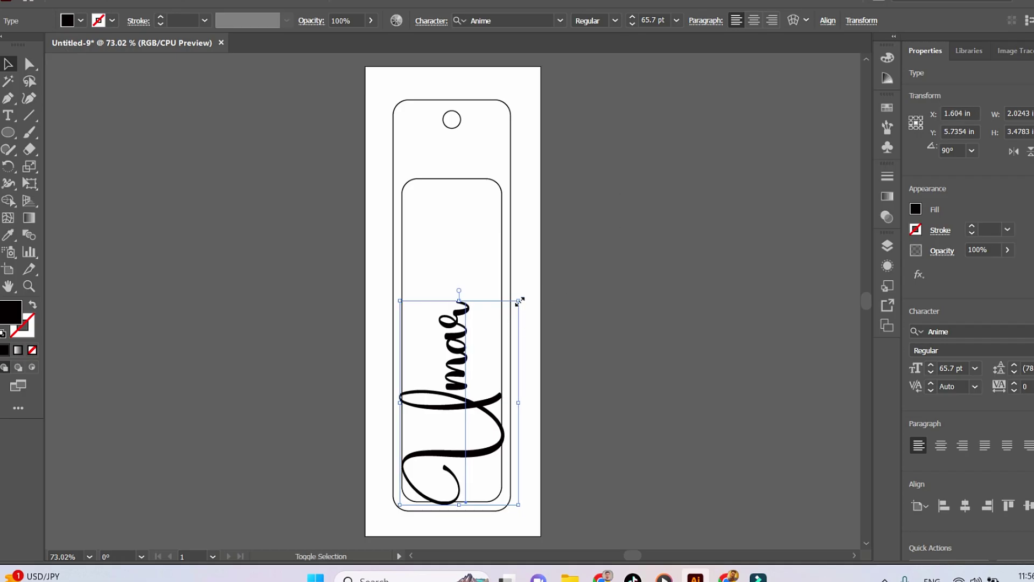
Step: Enlarge the vertical name to about 68.56 pt and nudge it slightly left across the inner rectangle's side edges
{"action": "mouse_move", "coordinate": [519, 301]}
{"action": "left_mouse_down"}
{"action": "mouse_move", "coordinate": [528, 284]}
{"action": "mouse_move", "coordinate": [523, 291]}
{"action": "left_mouse_up"}
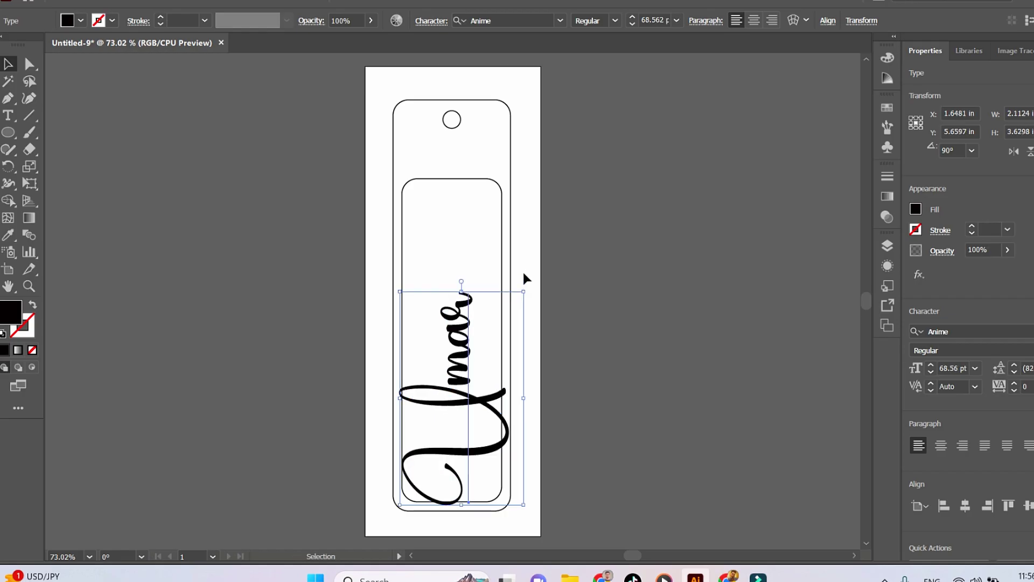
{"action": "key", "text": "Left"}
{"action": "left_click", "coordinate": [585, 383]}
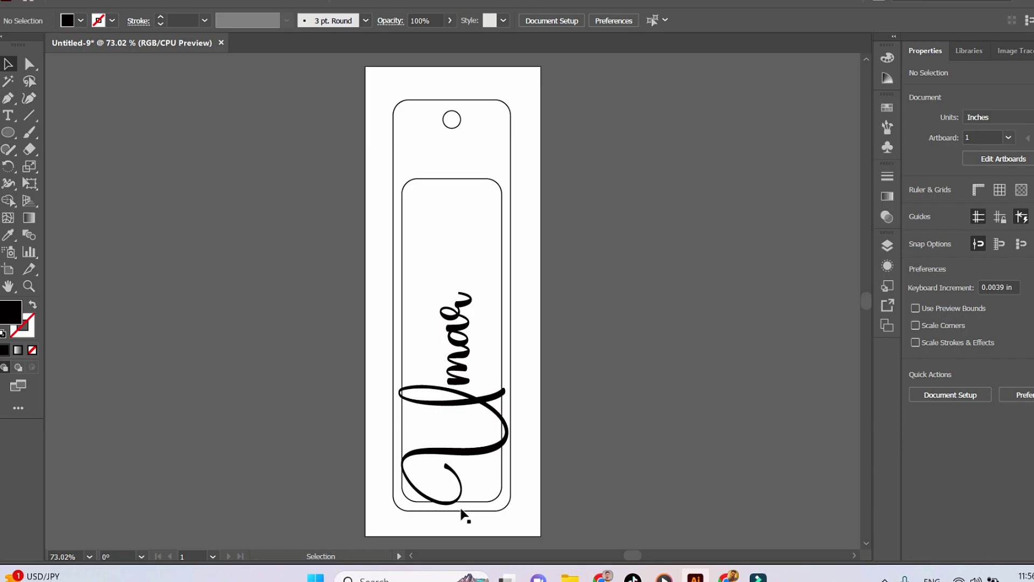
{"action": "left_click", "coordinate": [461, 494]}
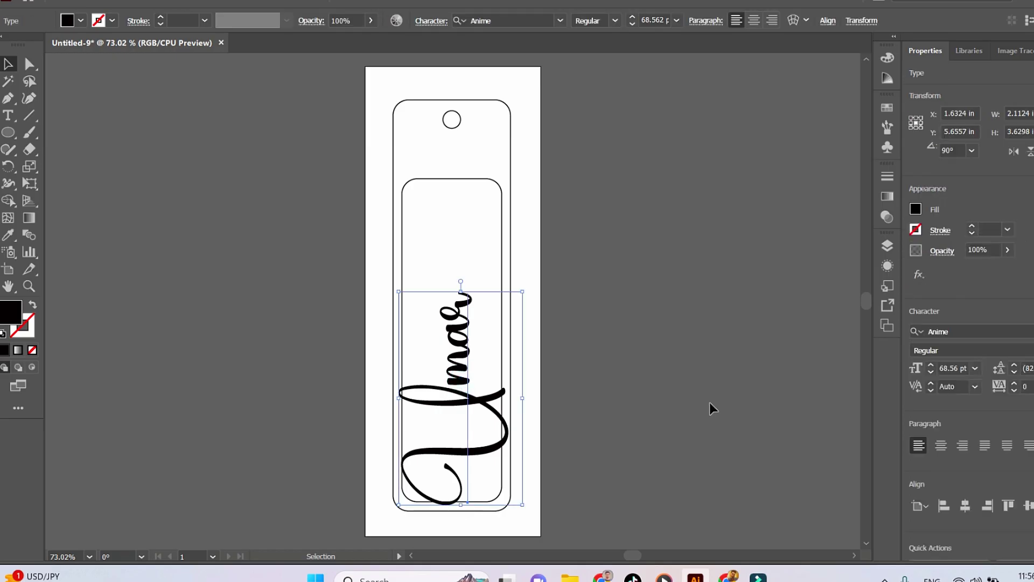
Step: Convert the vertical script name from live text to outlines
{"action": "left_click", "coordinate": [650, 317]}
{"action": "left_click", "coordinate": [461, 326]}
{"action": "left_click", "coordinate": [123, 1]}
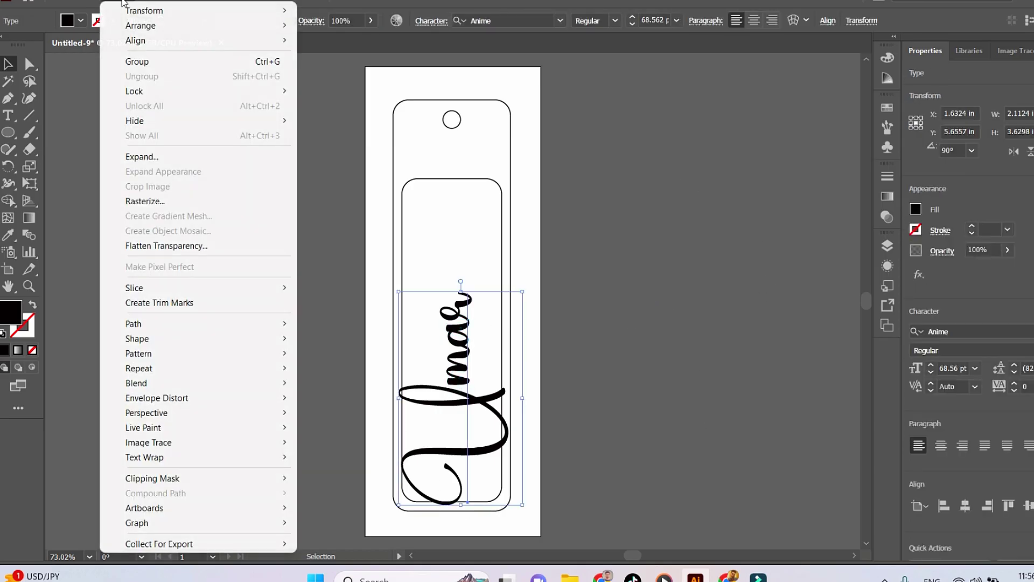
{"action": "mouse_move", "coordinate": [149, 3]}
{"action": "left_click", "coordinate": [221, 236]}
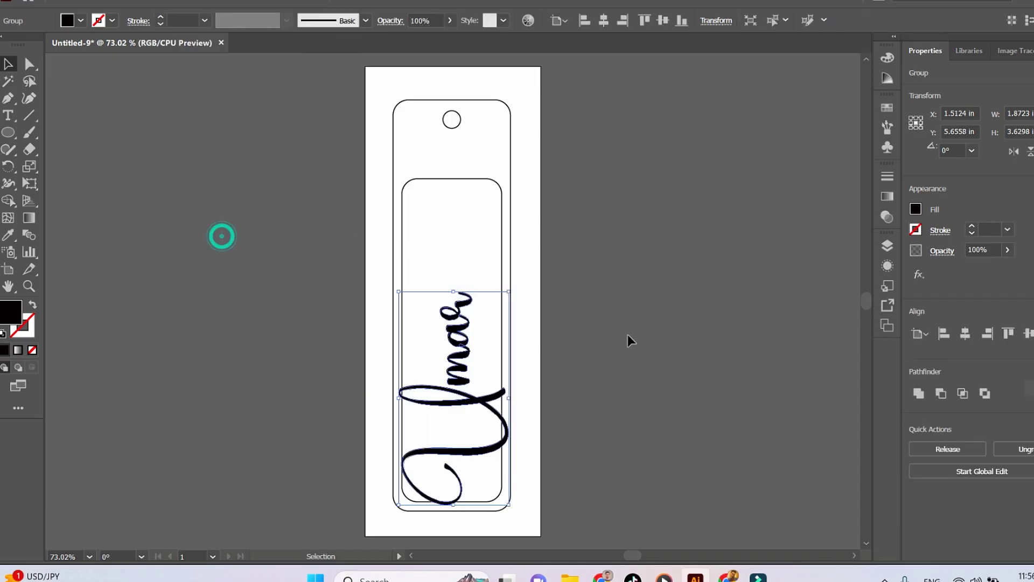
{"action": "left_click", "coordinate": [628, 335]}
Step: Within the outlined name group, move the lowercase letters down so they overlap the loop of the capital letter
{"action": "key", "text": "ctrl+a"}
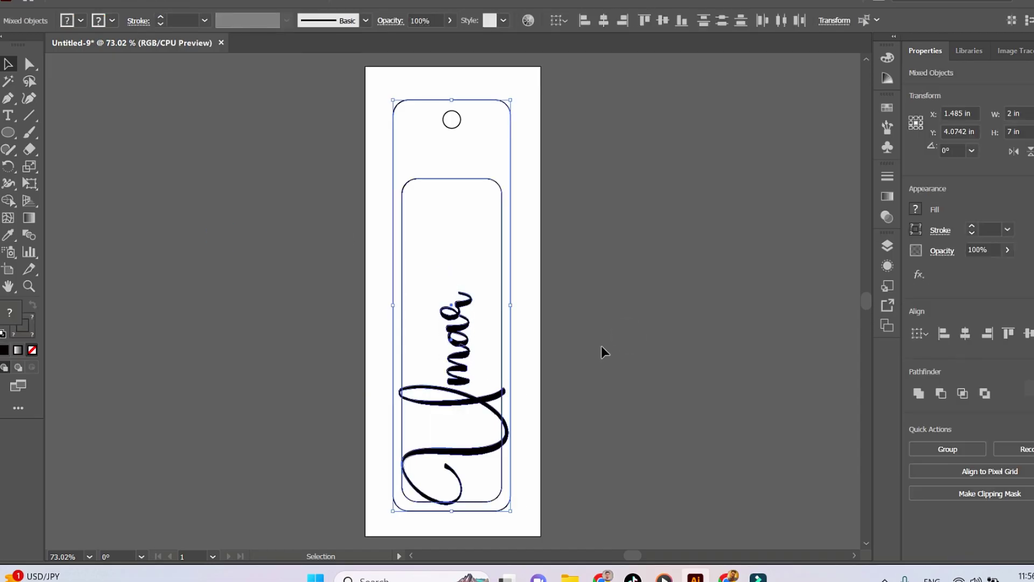
{"action": "key", "text": "ctrl+plus"}
{"action": "key", "text": "ctrl+plus"}
{"action": "key", "text": "ctrl+plus"}
{"action": "key", "text": "ctrl+plus"}
{"action": "left_click_drag", "start_coordinate": [607, 351], "coordinate": [548, 189]}
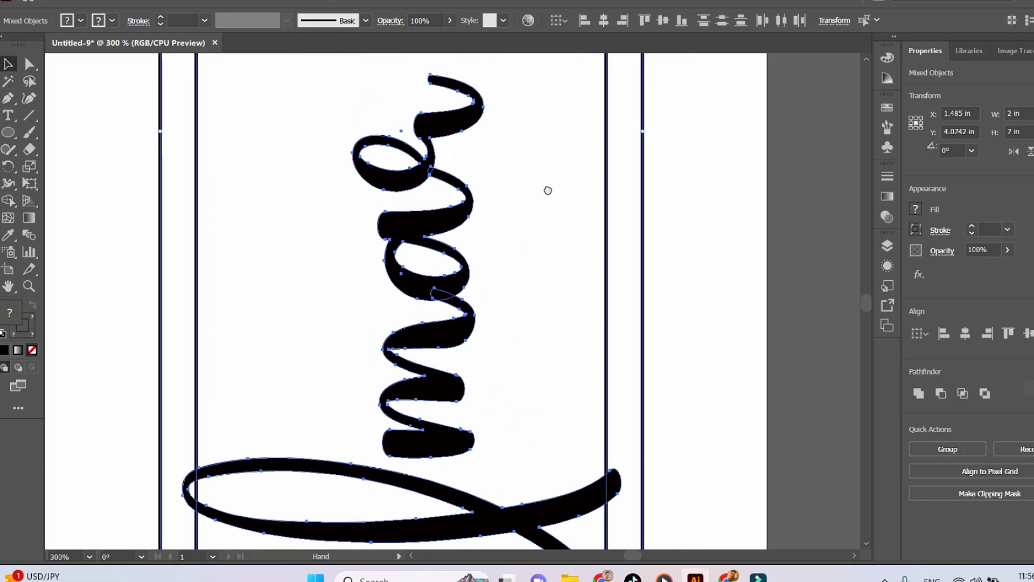
{"action": "left_click", "coordinate": [533, 276]}
{"action": "left_click", "coordinate": [409, 180]}
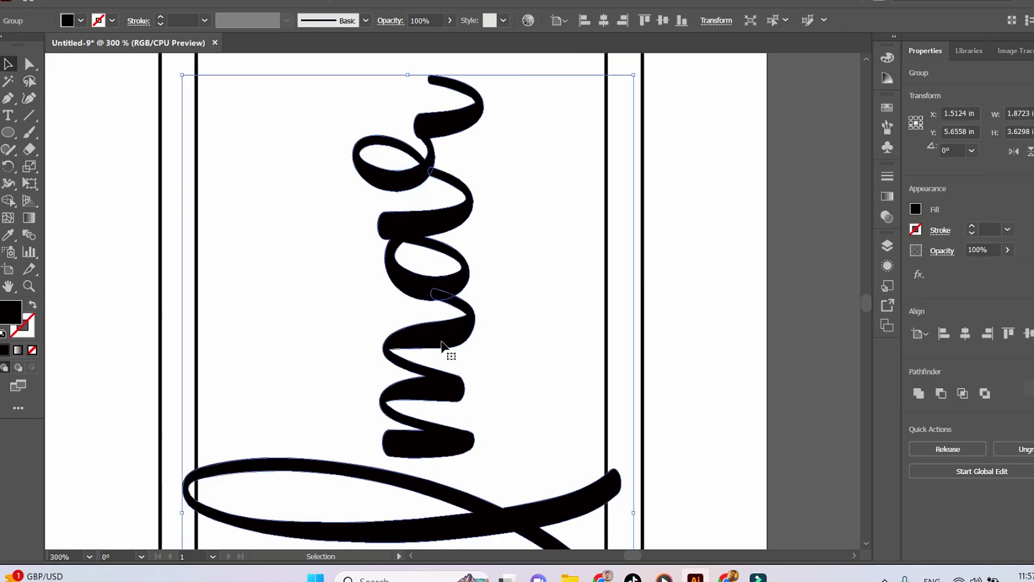
{"action": "left_click", "coordinate": [747, 323]}
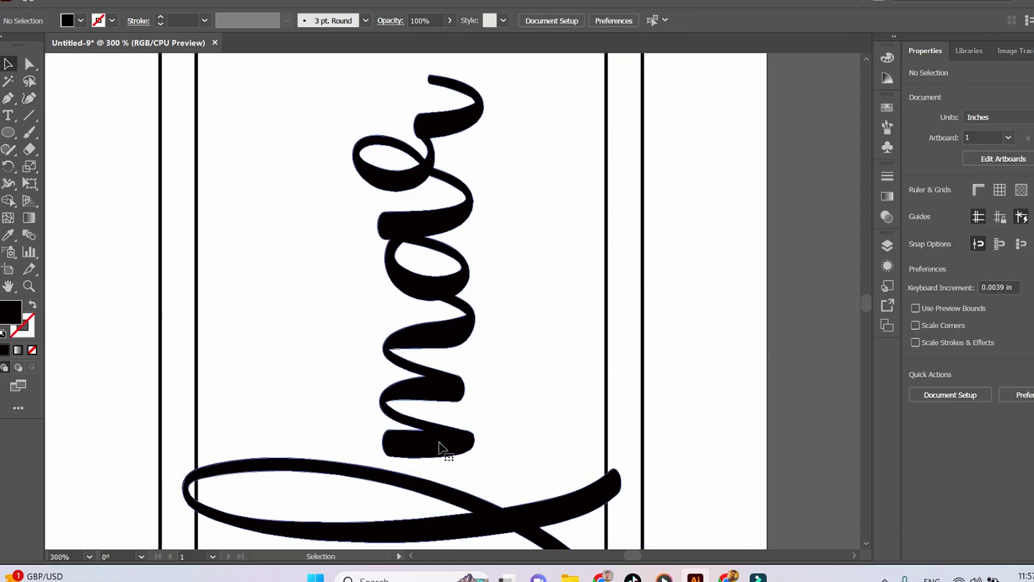
{"action": "double_click", "coordinate": [440, 446]}
{"action": "left_click", "coordinate": [440, 443]}
{"action": "left_click_drag", "start_coordinate": [437, 448], "coordinate": [437, 471]}
{"action": "double_click", "coordinate": [514, 443]}
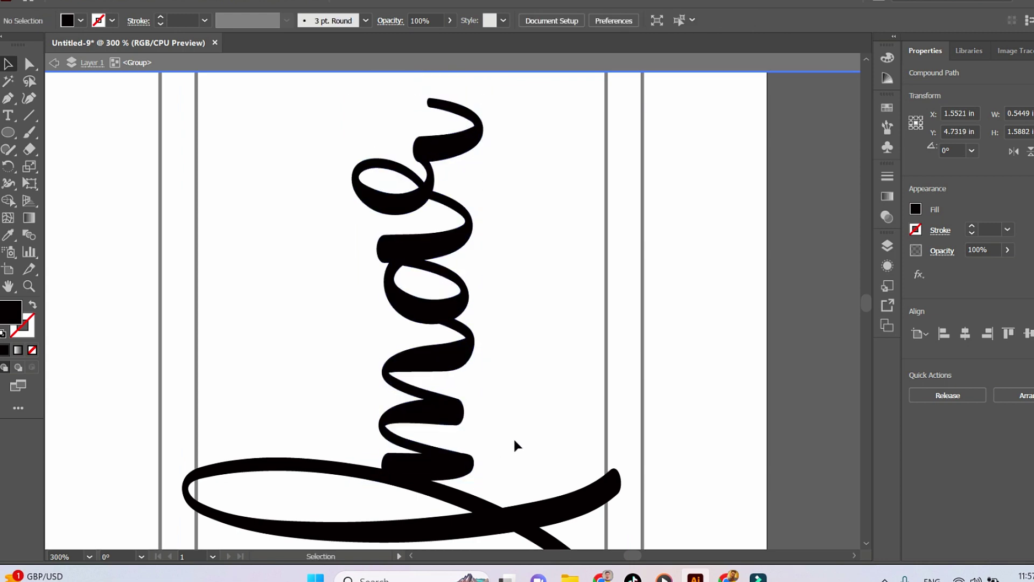
{"action": "left_click", "coordinate": [398, 479]}
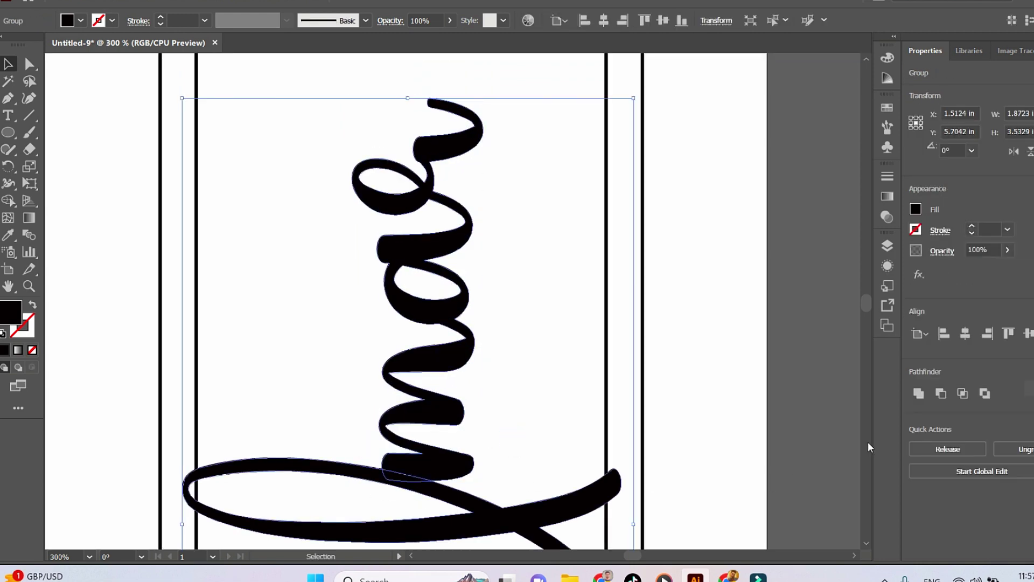
{"action": "left_click", "coordinate": [577, 389]}
{"action": "key", "text": "ctrl+0"}
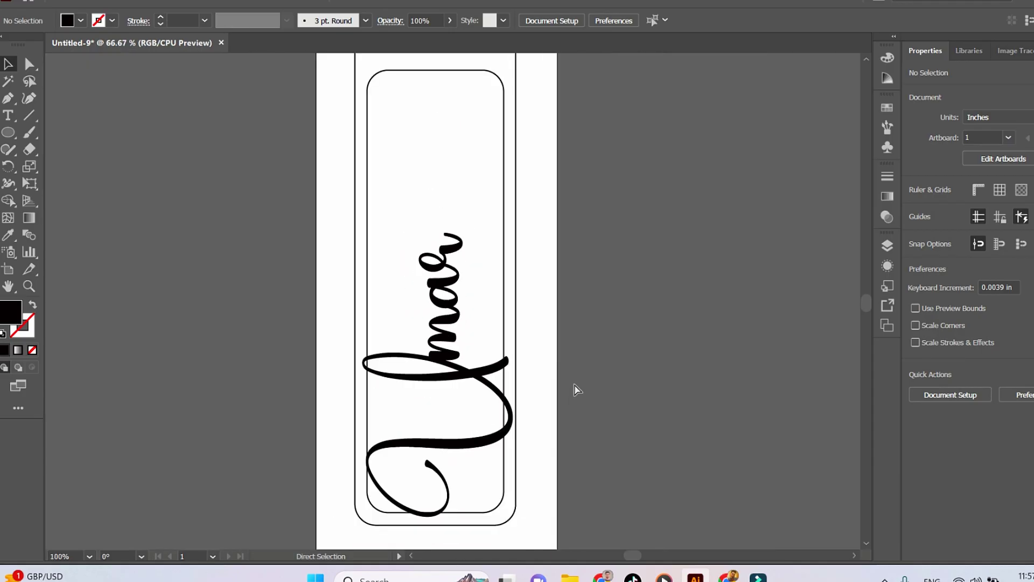
{"action": "scroll", "coordinate": [566, 350], "scroll_direction": "up", "scroll_amount": 2}
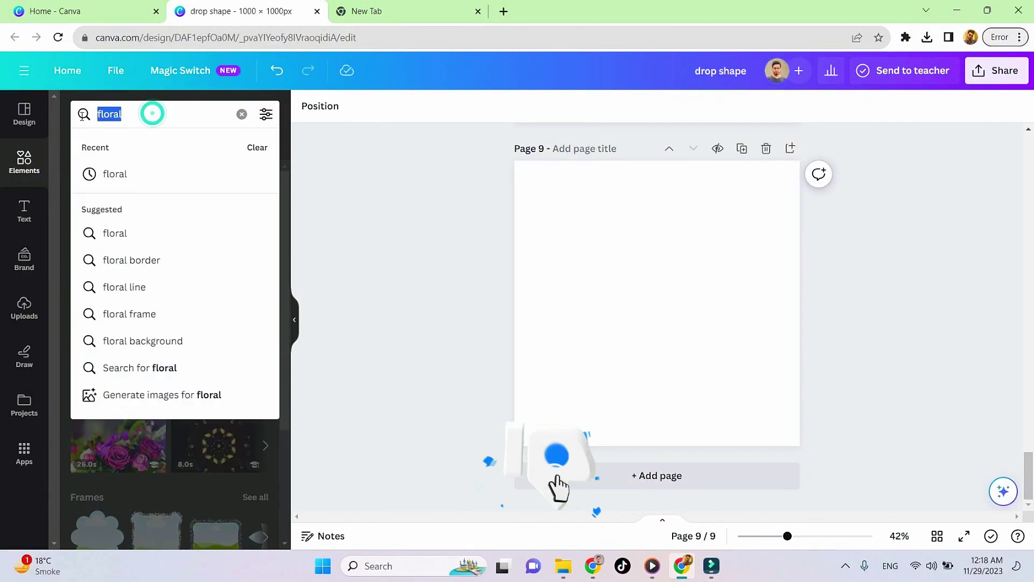
Step: Switch to Canva and search its elements for "flowers", refining the search to "flowers silhouette" graphics
{"action": "type", "text": "flowers"}
{"action": "key", "text": "Return"}
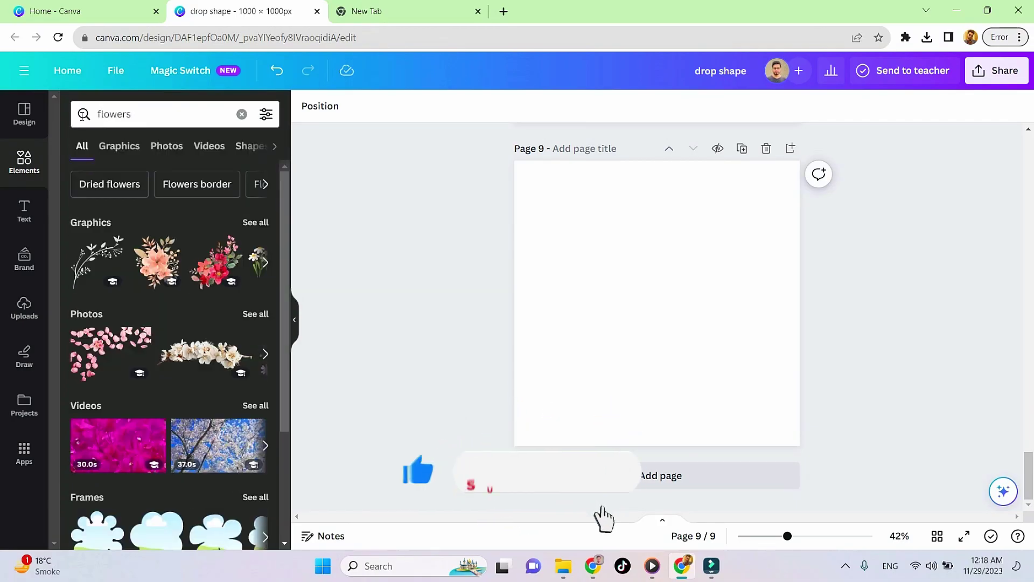
{"action": "left_click", "coordinate": [165, 123]}
{"action": "type", "text": "silhouette"}
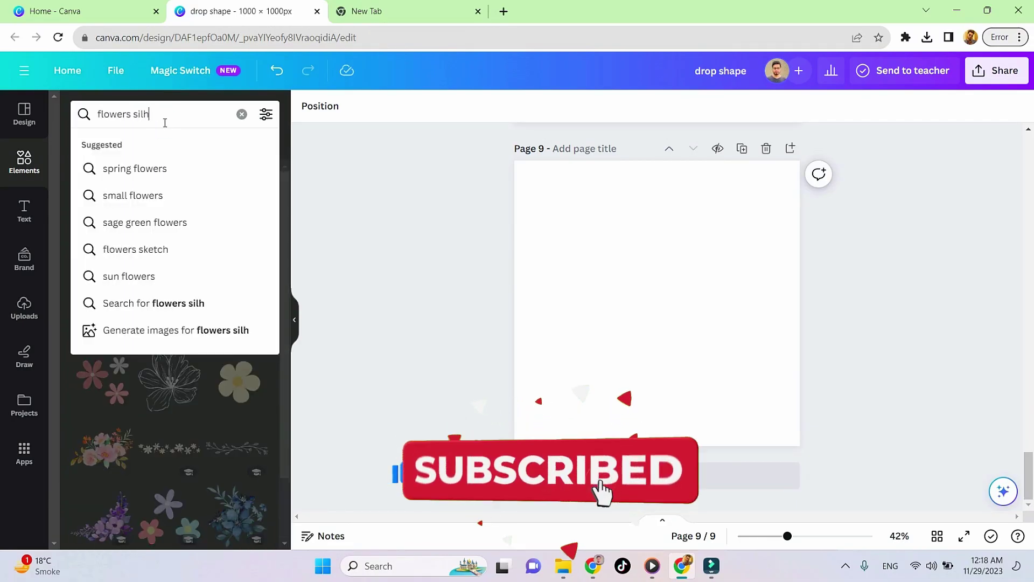
{"action": "key", "text": "Return"}
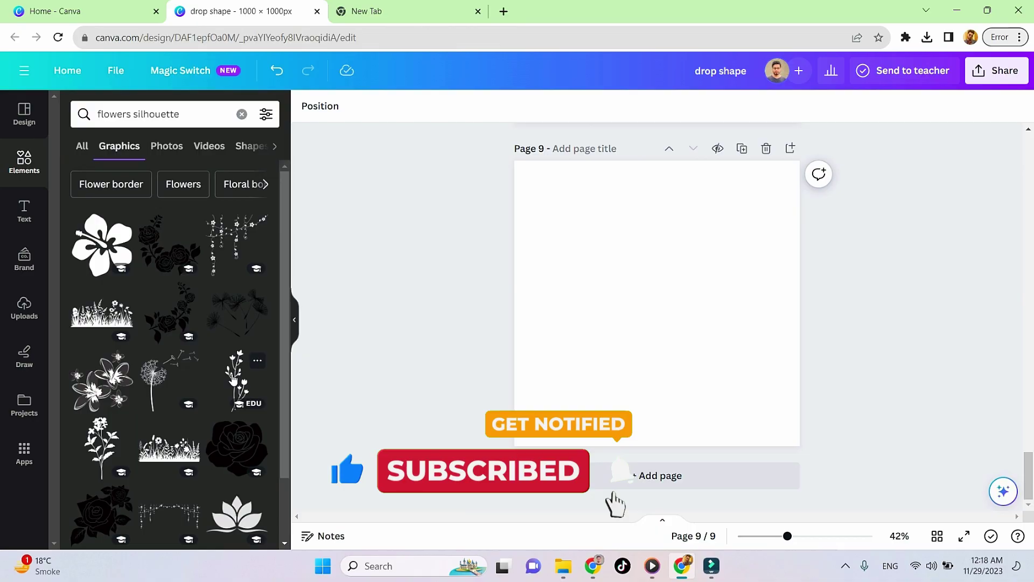
Step: Pick a slender flower silhouette, place the curved leafy branch recommended with it on page 10 and enlarge the branch
{"action": "left_click", "coordinate": [237, 380]}
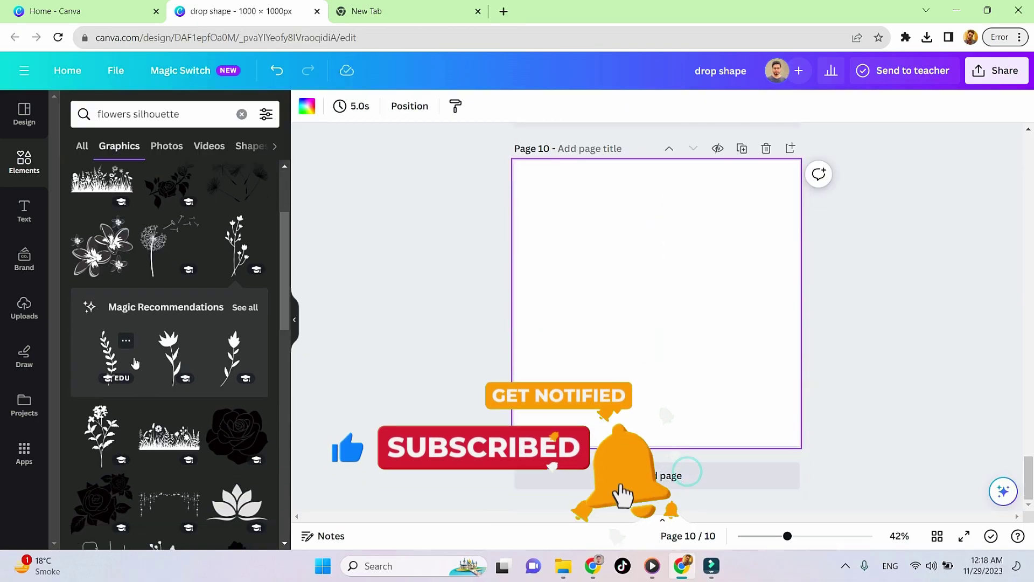
{"action": "left_click", "coordinate": [115, 360]}
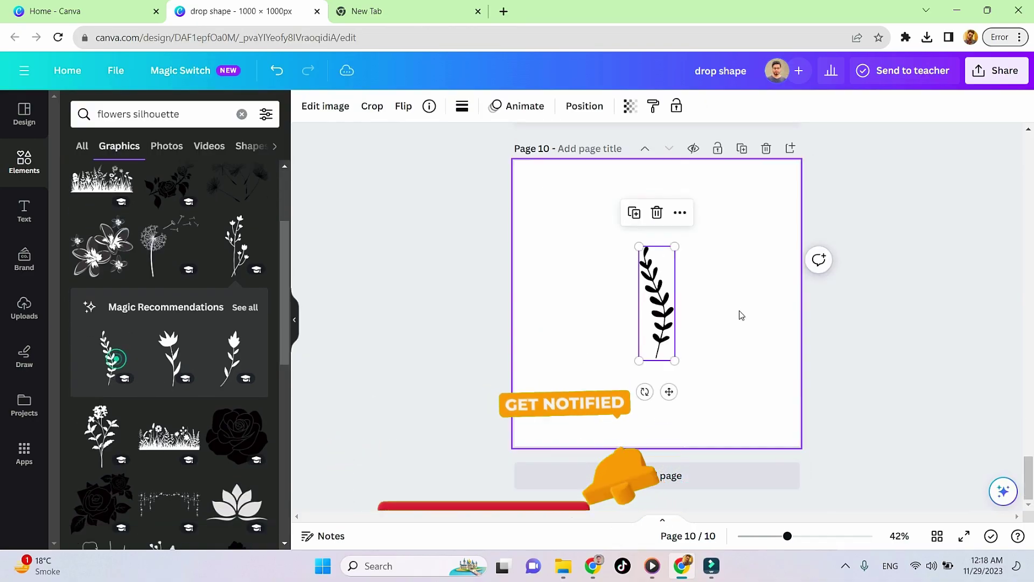
{"action": "left_click_drag", "start_coordinate": [654, 291], "coordinate": [590, 216]}
{"action": "left_click_drag", "start_coordinate": [614, 289], "coordinate": [694, 401]}
Step: Add page 11, place the budding floral branch silhouette on it and enlarge it to about 586 × 917
{"action": "left_click", "coordinate": [692, 477]}
{"action": "scroll", "coordinate": [170, 324], "scroll_direction": "down", "scroll_amount": 5}
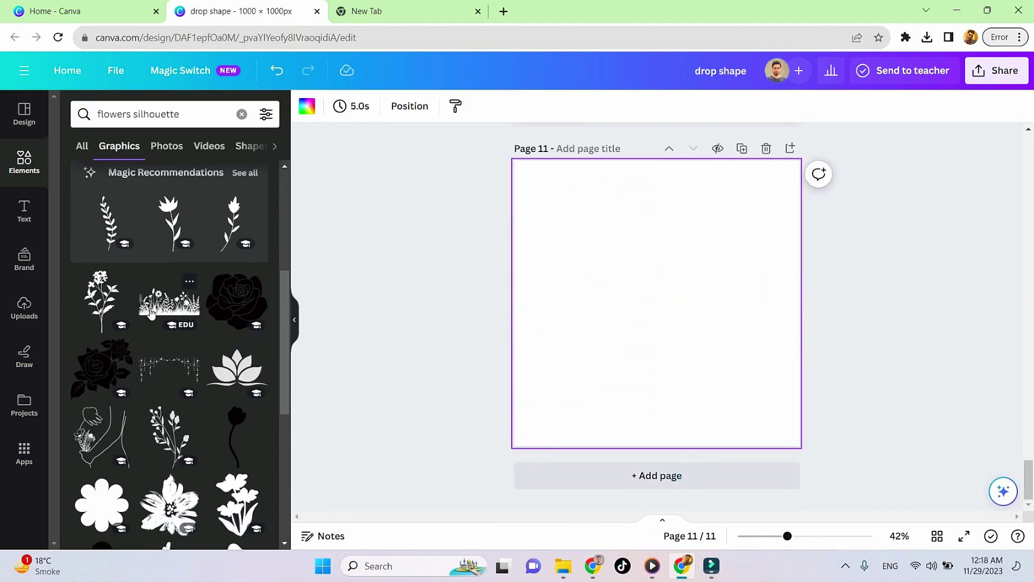
{"action": "left_click", "coordinate": [166, 350]}
{"action": "left_click_drag", "start_coordinate": [678, 305], "coordinate": [616, 235]}
{"action": "left_click_drag", "start_coordinate": [630, 289], "coordinate": [722, 431]}
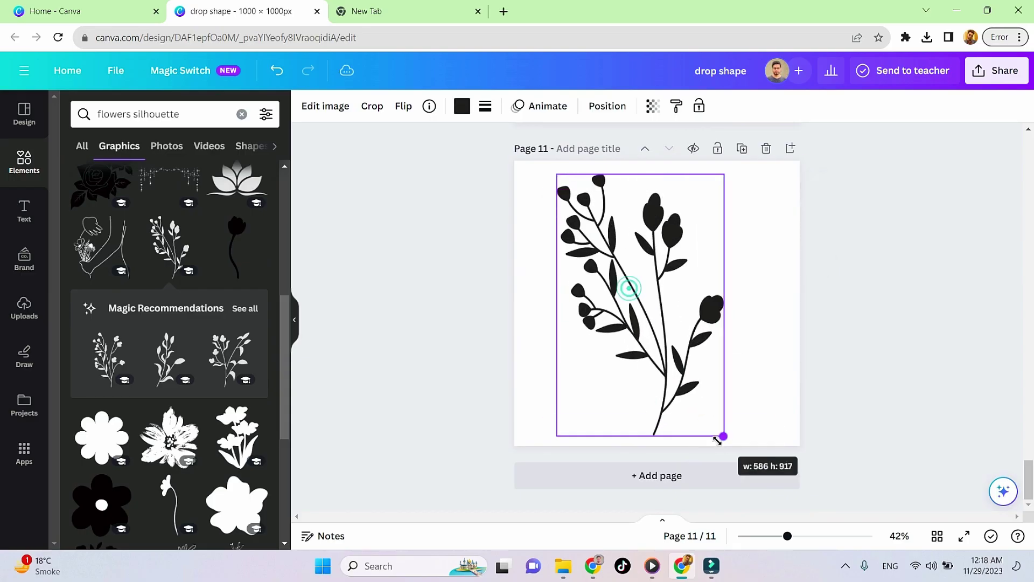
Step: Add page 12, place the recommended leafy stem silhouette on it and enlarge it across the page
{"action": "left_click", "coordinate": [704, 474]}
{"action": "left_click", "coordinate": [170, 358]}
{"action": "left_click_drag", "start_coordinate": [679, 302], "coordinate": [760, 220]}
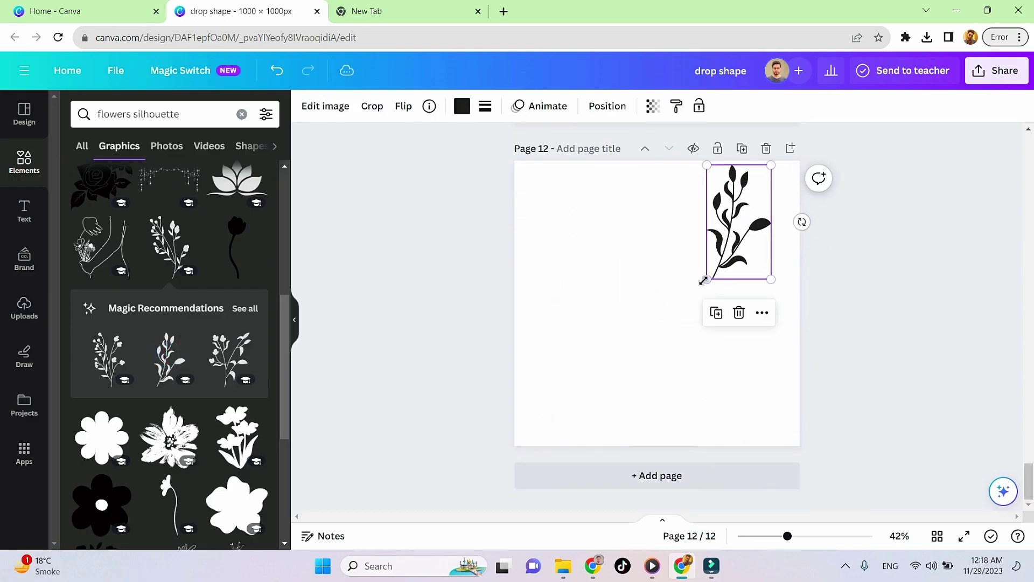
{"action": "left_click_drag", "start_coordinate": [706, 282], "coordinate": [623, 422]}
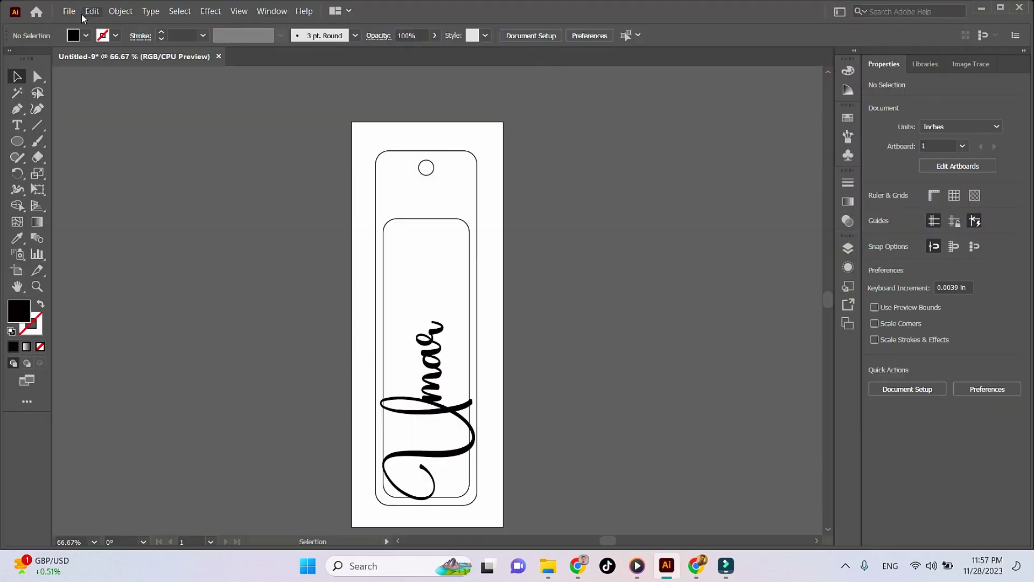
Step: Switch to Illustrator and open the leafy branch image 18 (27).png from the Canva Data > Floral folder
{"action": "left_click", "coordinate": [69, 11]}
{"action": "left_click", "coordinate": [89, 54]}
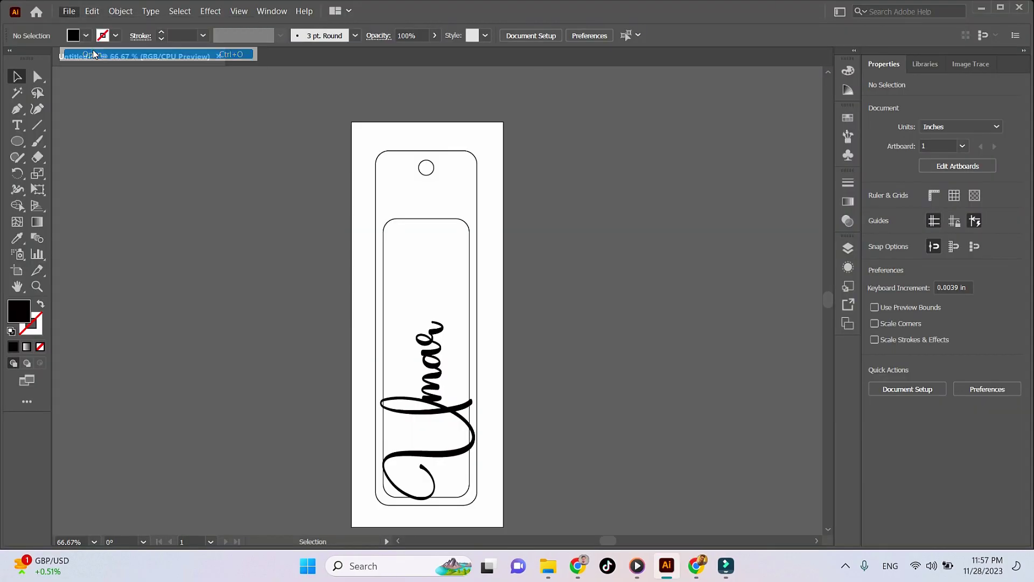
{"action": "scroll", "coordinate": [203, 171], "scroll_direction": "down", "scroll_amount": 10}
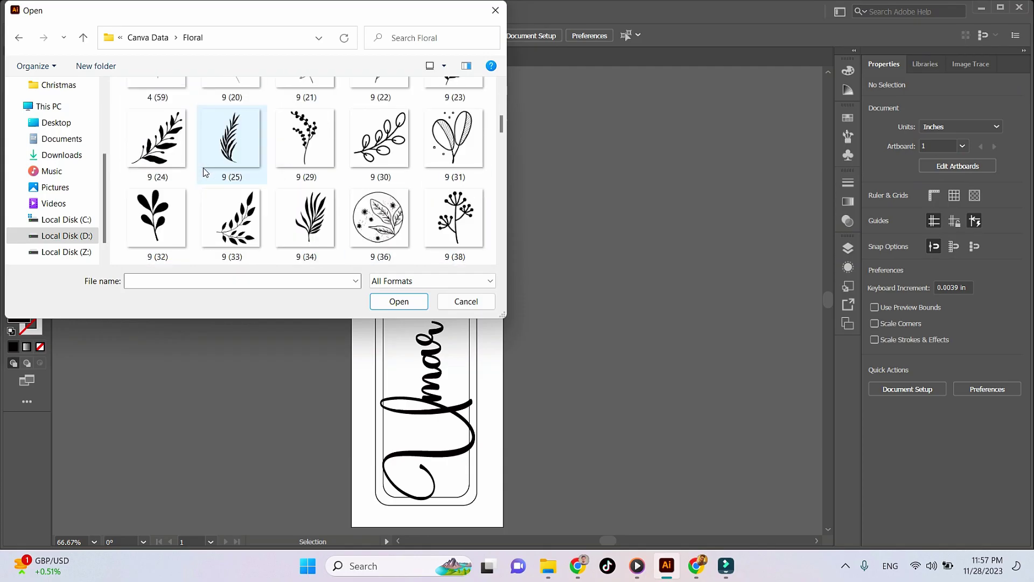
{"action": "scroll", "coordinate": [203, 171], "scroll_direction": "down", "scroll_amount": 3}
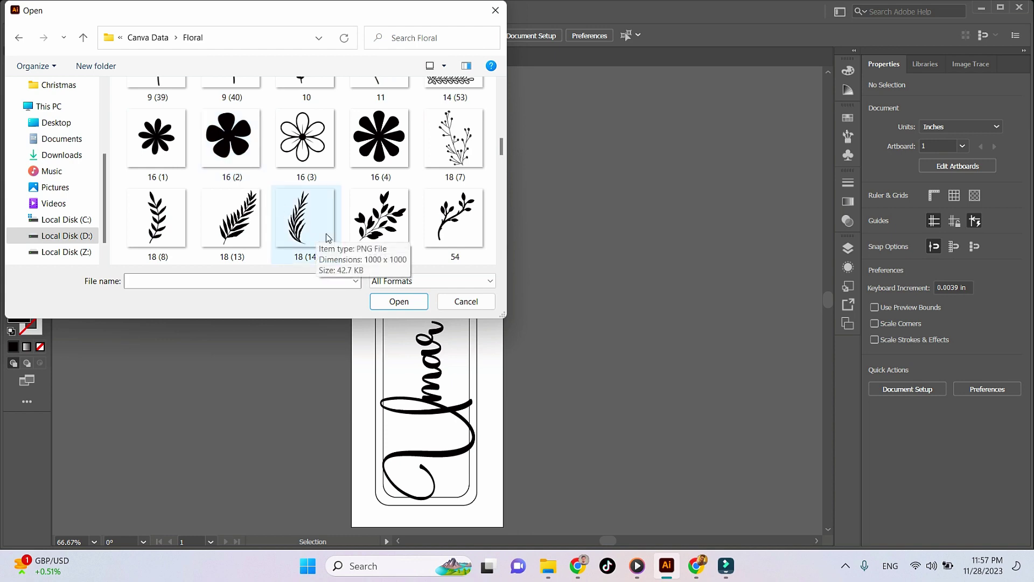
{"action": "double_click", "coordinate": [394, 223]}
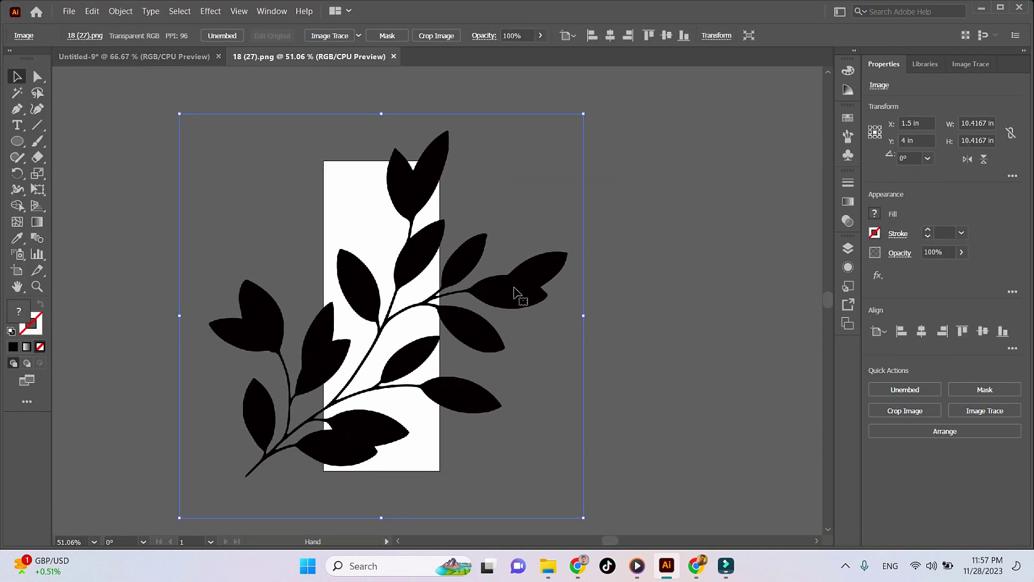
{"action": "left_click", "coordinate": [733, 276]}
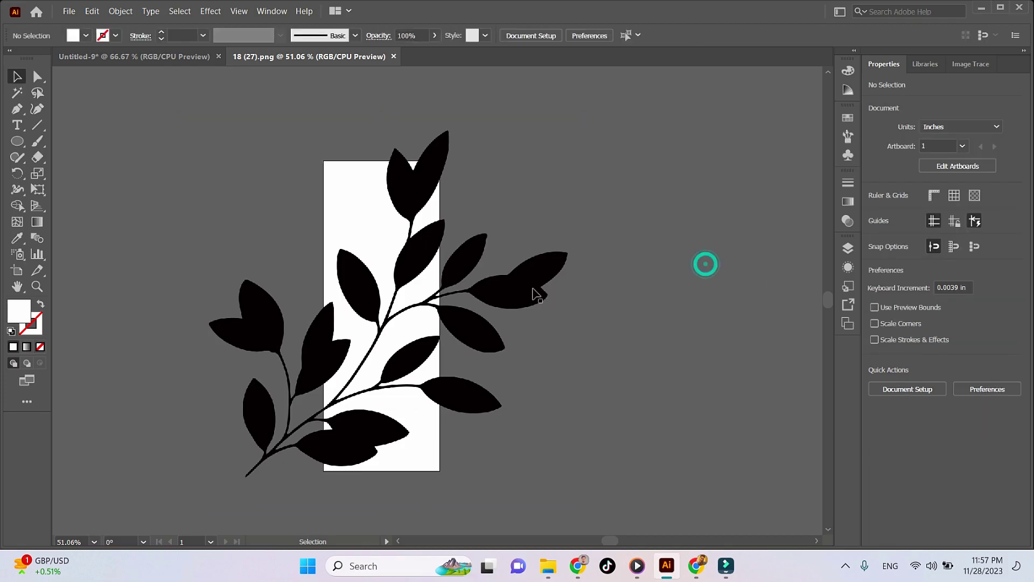
Step: Trace the branch image with the default Black and White settings and expand the tracing with Object and Fill
{"action": "left_click", "coordinate": [519, 283]}
{"action": "left_click", "coordinate": [970, 64]}
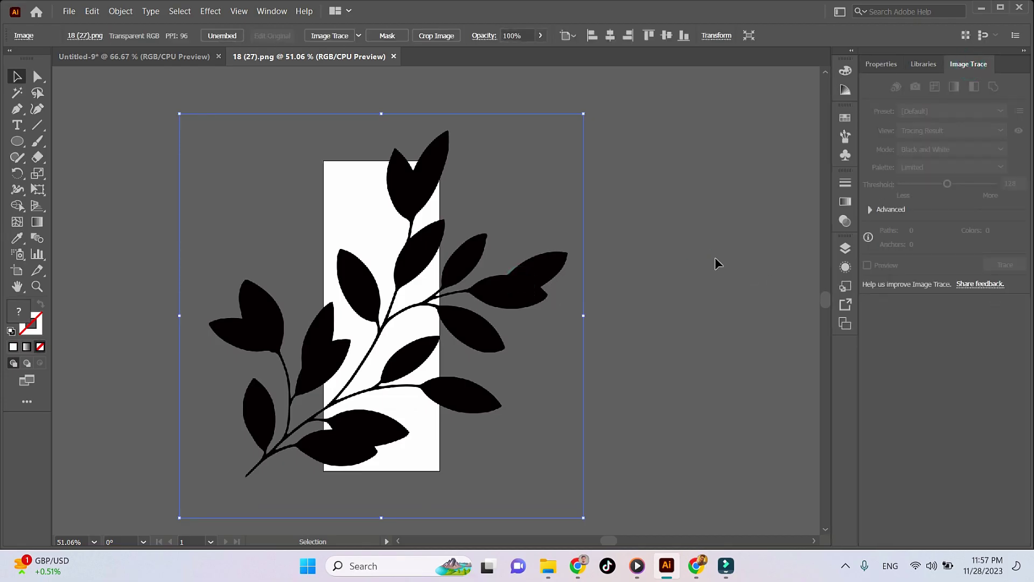
{"action": "left_click", "coordinate": [1006, 265]}
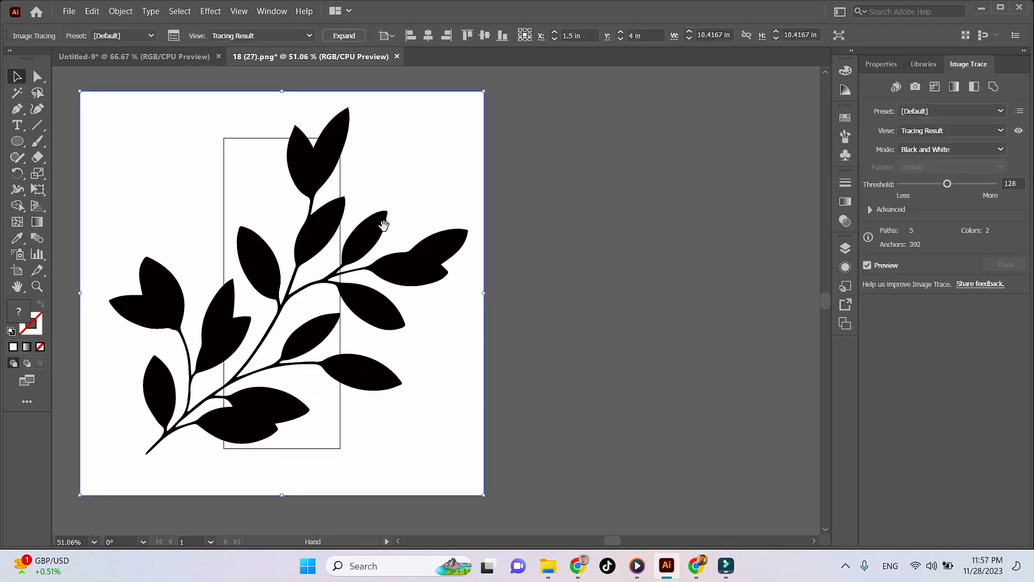
{"action": "left_click", "coordinate": [119, 11]}
{"action": "left_click", "coordinate": [141, 164]}
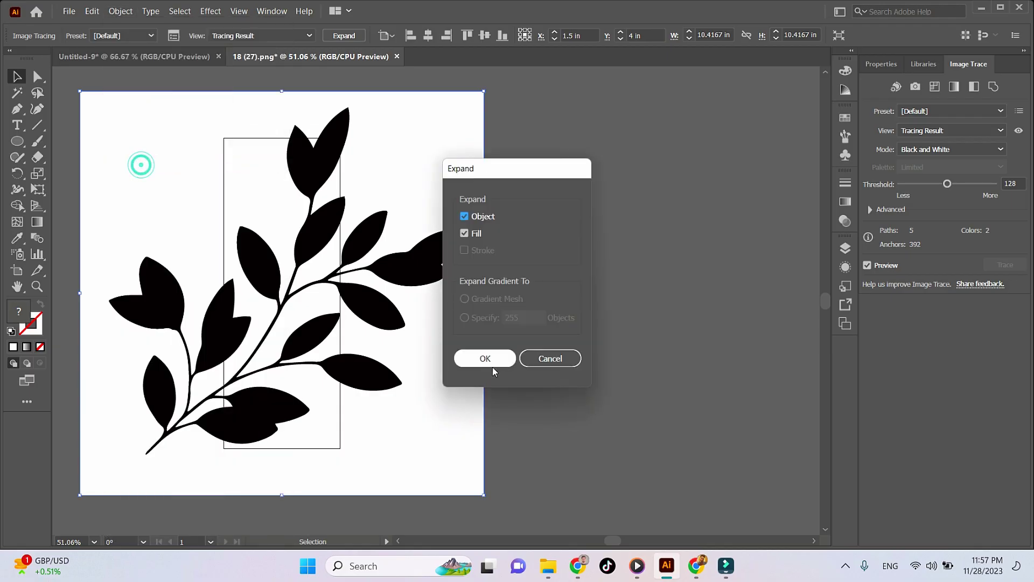
{"action": "left_click", "coordinate": [484, 358]}
Step: Isolate the white background of the expanded tracing, delete it and leave isolation mode
{"action": "double_click", "coordinate": [445, 359]}
{"action": "mouse_move", "coordinate": [444, 359]}
{"action": "left_mouse_down"}
{"action": "mouse_move", "coordinate": [624, 363]}
{"action": "mouse_move", "coordinate": [619, 352]}
{"action": "left_mouse_up"}
{"action": "key", "text": "Delete"}
{"action": "double_click", "coordinate": [614, 276]}
Step: Move the traced branch off the side of the artboard and scale it down to about half size
{"action": "left_click_drag", "start_coordinate": [413, 261], "coordinate": [625, 252]}
{"action": "left_click_drag", "start_coordinate": [668, 123], "coordinate": [491, 283]}
{"action": "left_click", "coordinate": [526, 451]}
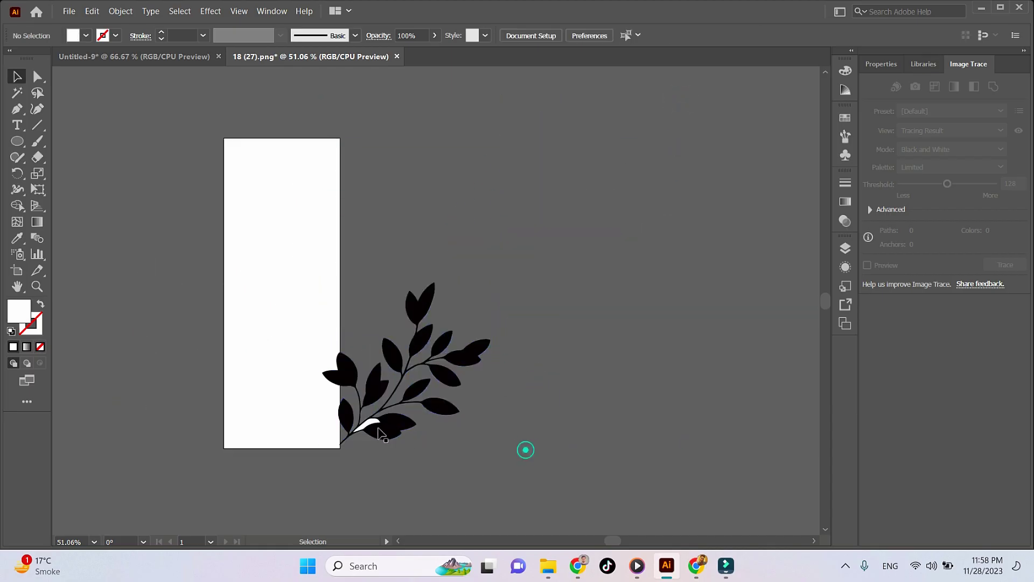
Step: Isolate and delete the leftover white patch between the branch's lower leaves, leaving isolation mode when done
{"action": "left_click", "coordinate": [369, 422]}
{"action": "double_click", "coordinate": [372, 425]}
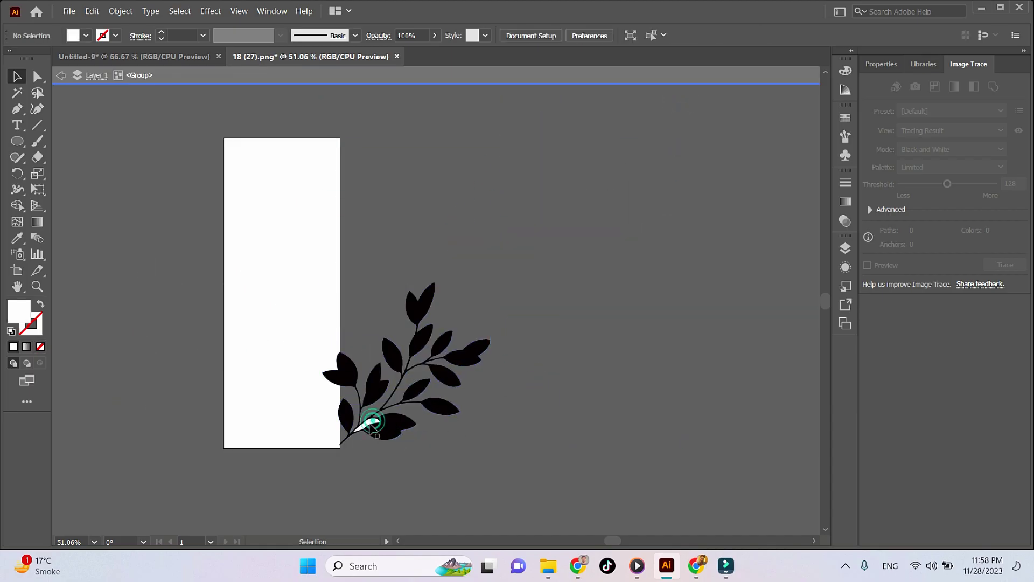
{"action": "double_click", "coordinate": [545, 382]}
Step: Paste the traced branch into the Untitled-9 bookmark, rotate it until its stem points straight up and shrink it
{"action": "left_click", "coordinate": [208, 62]}
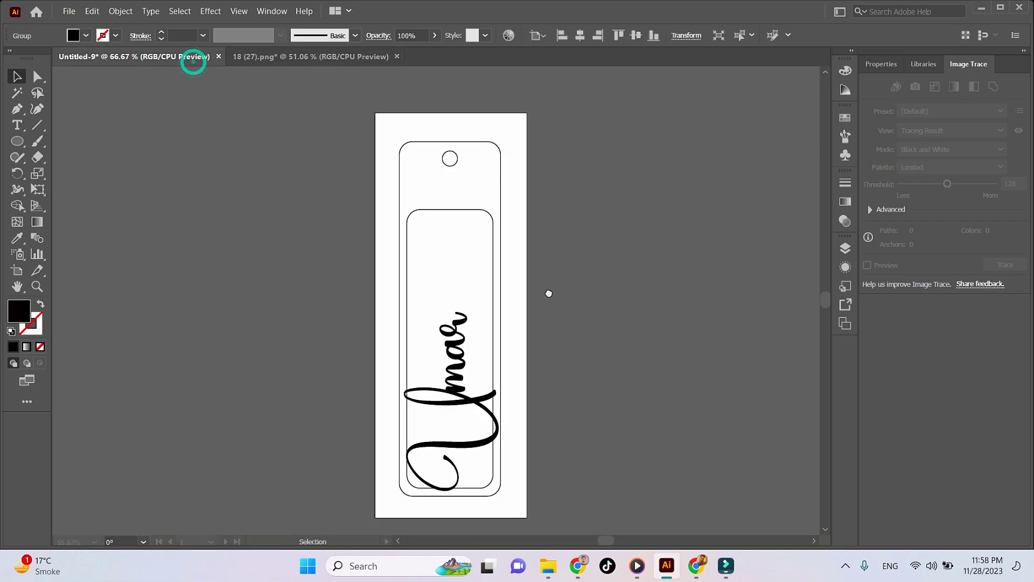
{"action": "key", "text": "ctrl+v"}
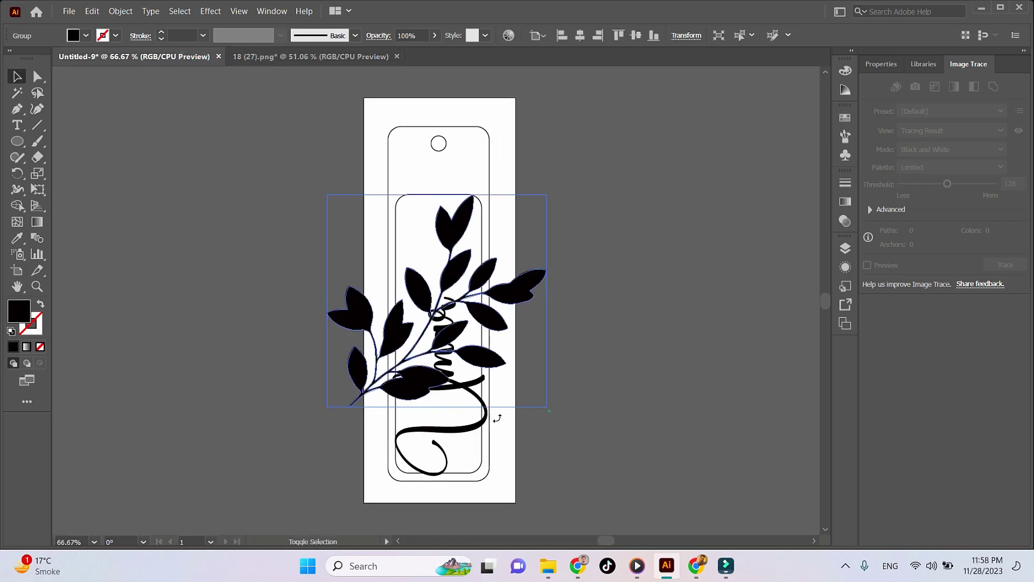
{"action": "left_click_drag", "start_coordinate": [497, 418], "coordinate": [298, 287]}
{"action": "left_click_drag", "start_coordinate": [439, 153], "coordinate": [439, 244]}
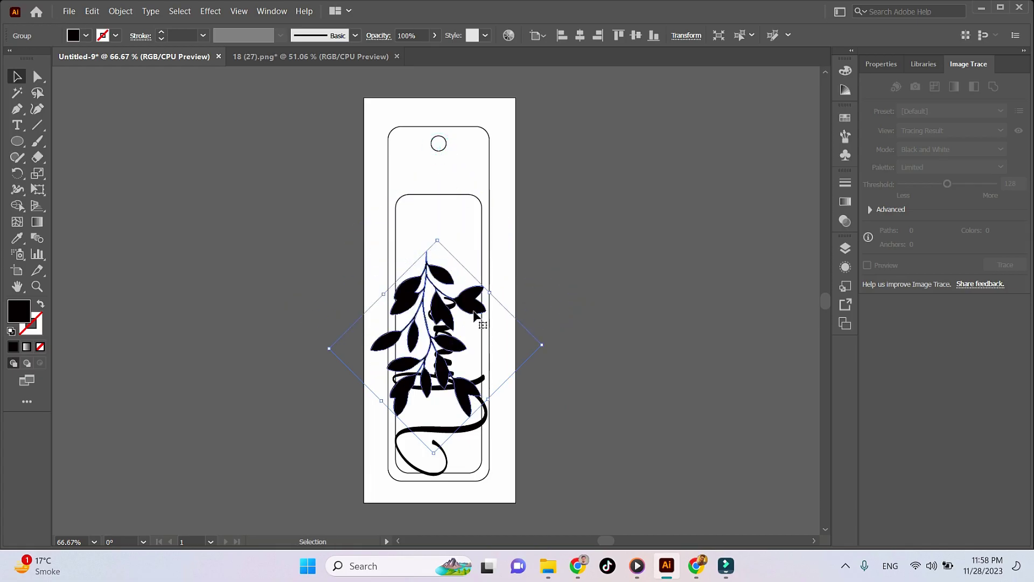
Step: Move the branch up so its stem sits just below the hanging hole and its lowest leaves overlap the name
{"action": "left_click_drag", "start_coordinate": [481, 309], "coordinate": [482, 229]}
{"action": "left_click_drag", "start_coordinate": [457, 266], "coordinate": [451, 290]}
{"action": "left_click", "coordinate": [588, 246]}
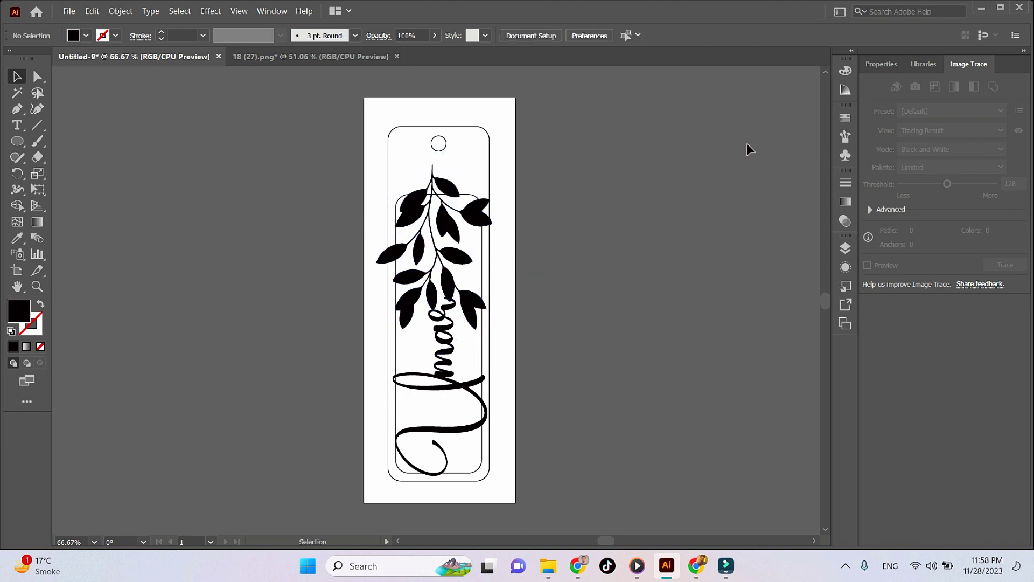
Step: Thicken the branch with Offset Path, using a 0.023 in offset, Miter joins and a miter limit of 4
{"action": "left_click", "coordinate": [478, 213]}
{"action": "left_click", "coordinate": [586, 217]}
{"action": "left_click", "coordinate": [479, 213]}
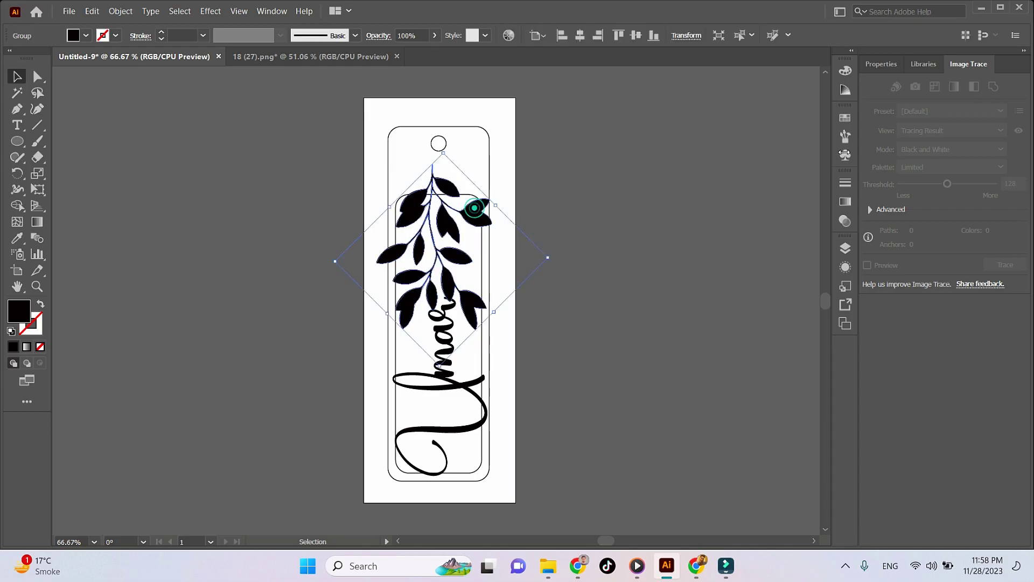
{"action": "left_click", "coordinate": [121, 11]}
{"action": "mouse_move", "coordinate": [191, 325]}
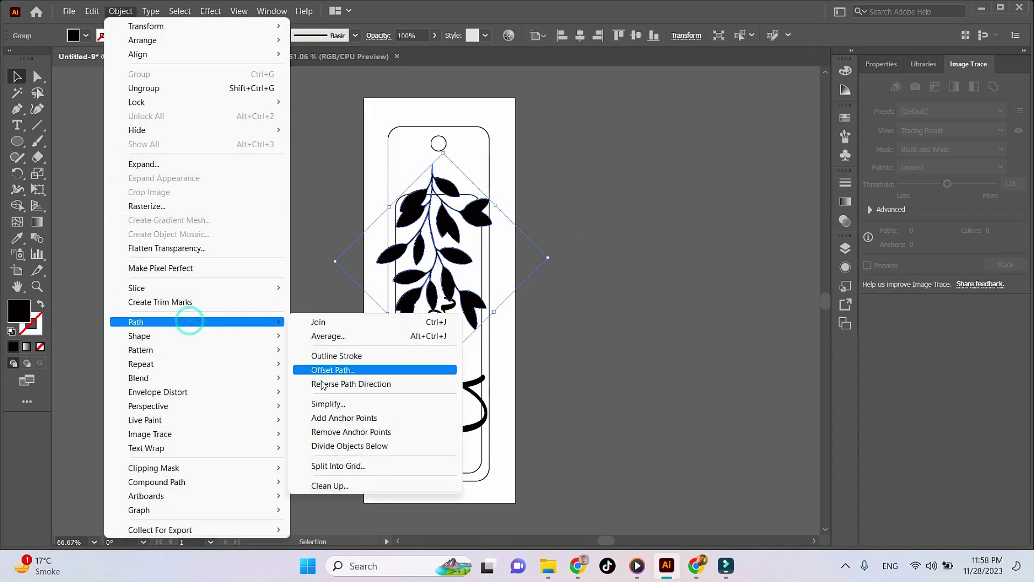
{"action": "left_click", "coordinate": [325, 370]}
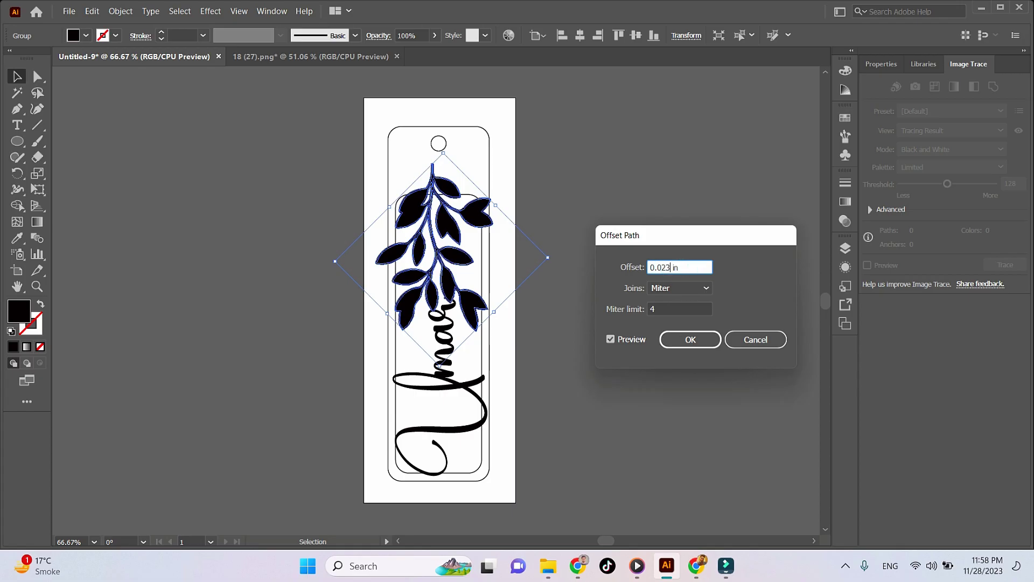
{"action": "key", "text": "Return"}
{"action": "left_click", "coordinate": [631, 289]}
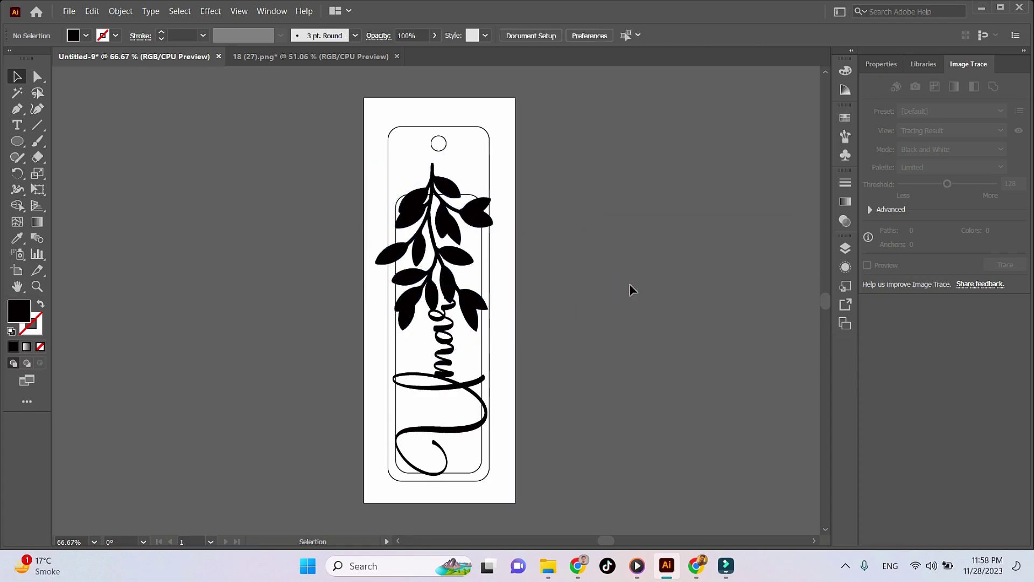
{"action": "left_click_drag", "start_coordinate": [464, 300], "coordinate": [654, 301]}
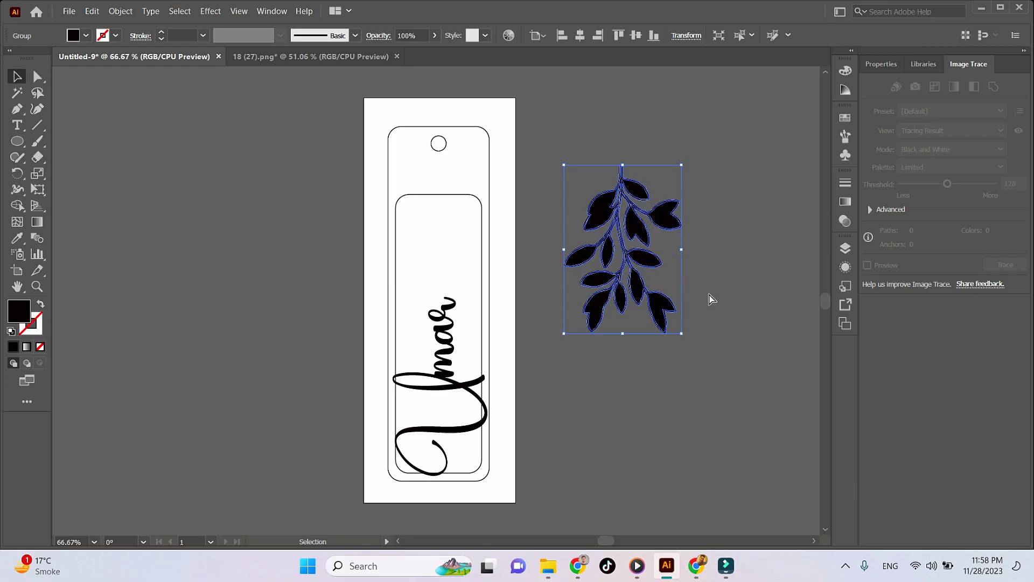
{"action": "key", "text": "ctrl+z"}
{"action": "left_click", "coordinate": [710, 294]}
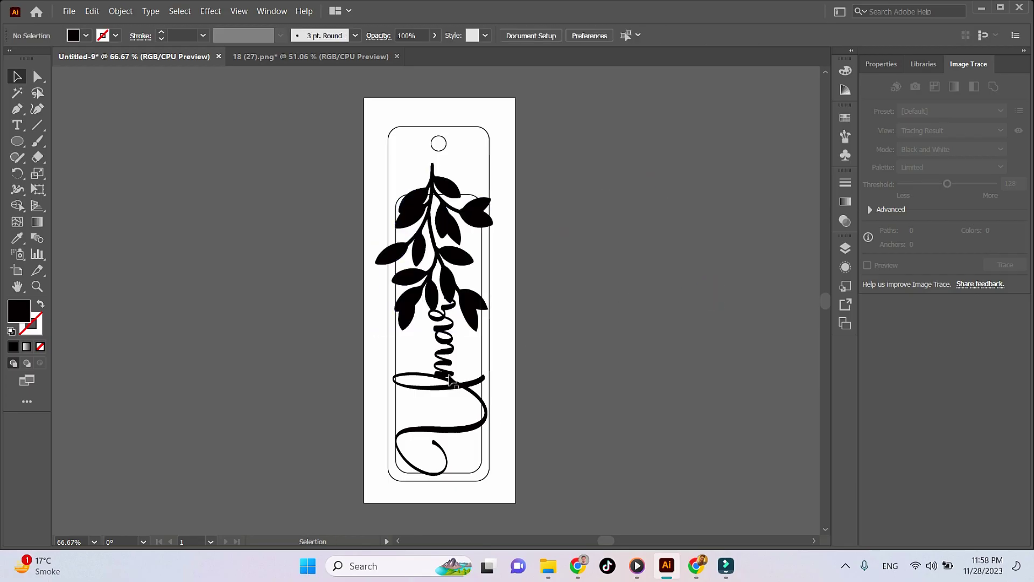
Step: Thicken the vertical script name with Offset Path, accepting the current offset settings
{"action": "left_click", "coordinate": [450, 380]}
{"action": "left_click", "coordinate": [120, 11]}
{"action": "mouse_move", "coordinate": [215, 327]}
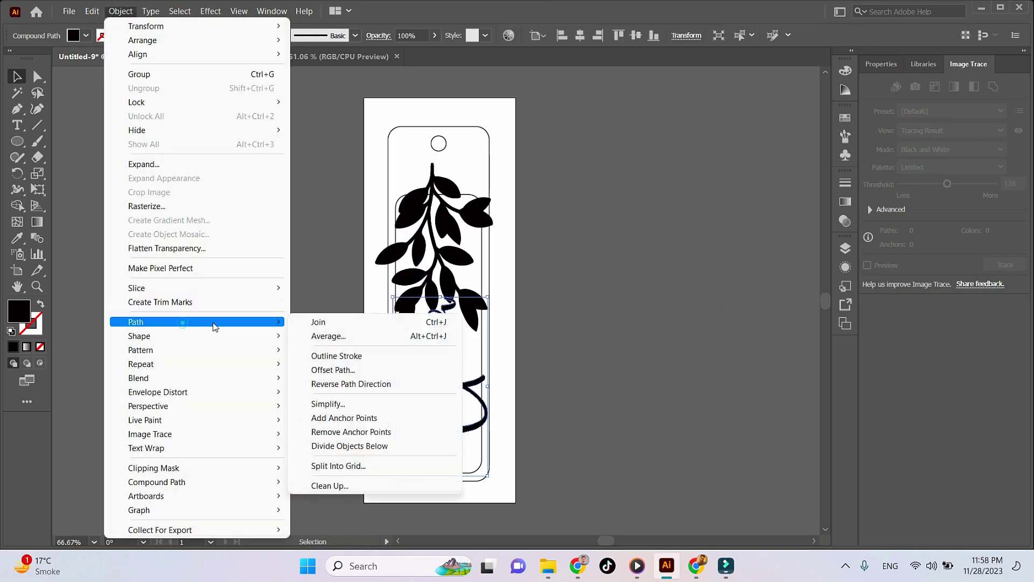
{"action": "left_click", "coordinate": [333, 370]}
{"action": "left_click", "coordinate": [705, 344]}
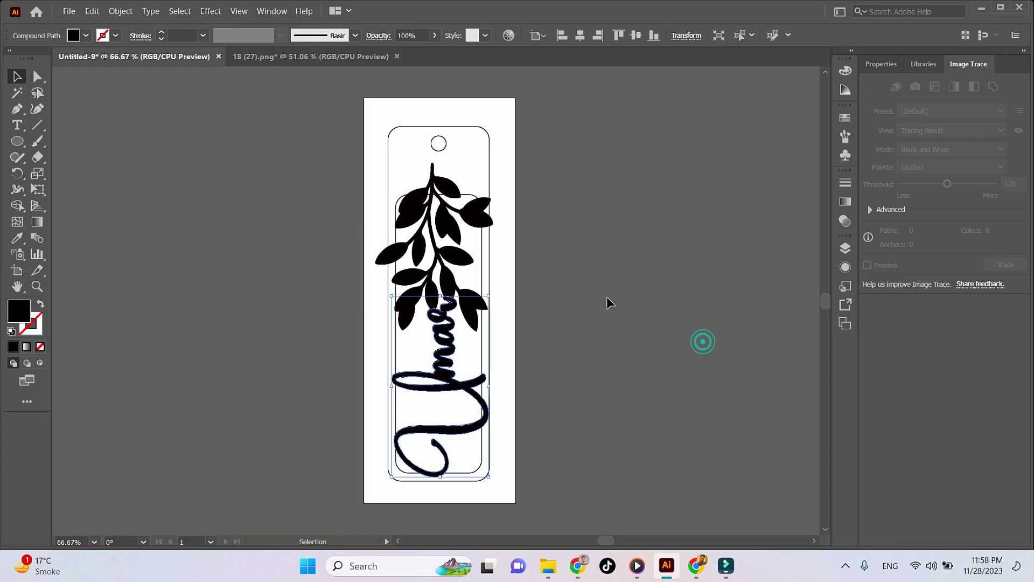
{"action": "left_click", "coordinate": [607, 298]}
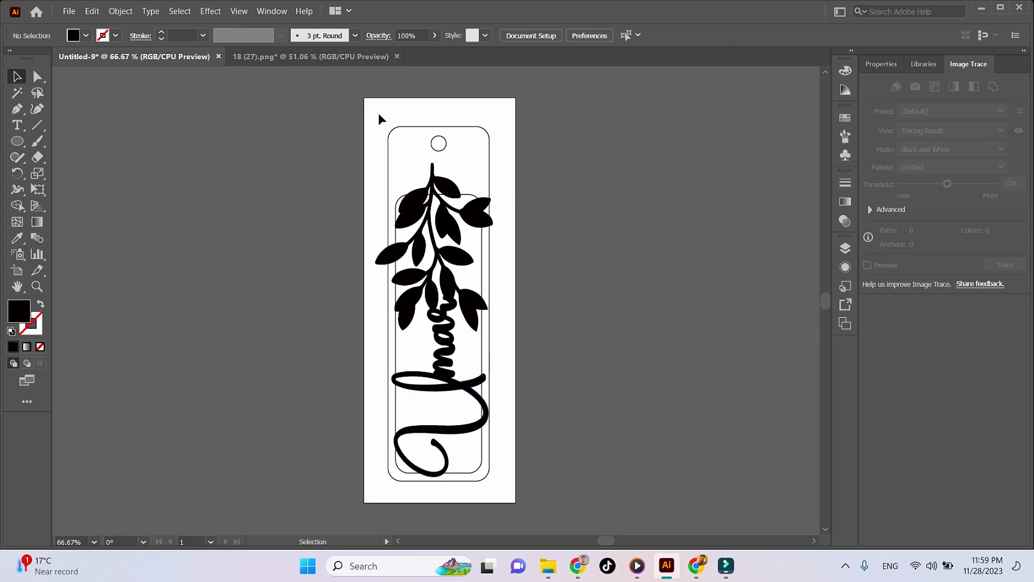
Step: Select the whole bookmark design and use Shape Builder to merge the solid upper frame, the branch stem and the frame border
{"action": "left_click_drag", "start_coordinate": [377, 110], "coordinate": [513, 511]}
{"action": "key", "text": "ctrl+plus"}
{"action": "key", "text": "ctrl+plus"}
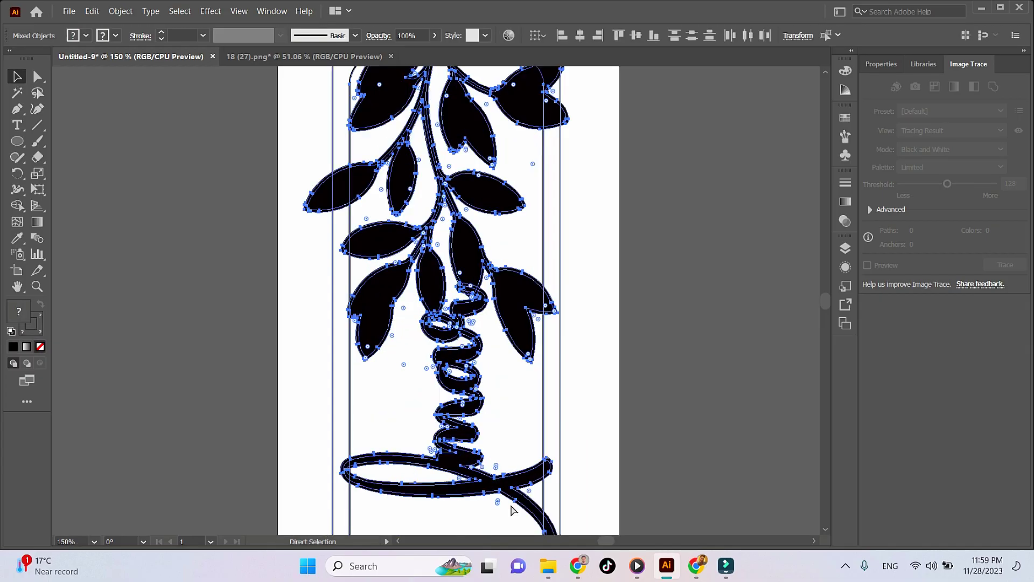
{"action": "key", "text": "ctrl+plus"}
{"action": "scroll", "coordinate": [427, 438], "scroll_direction": "up", "scroll_amount": 10}
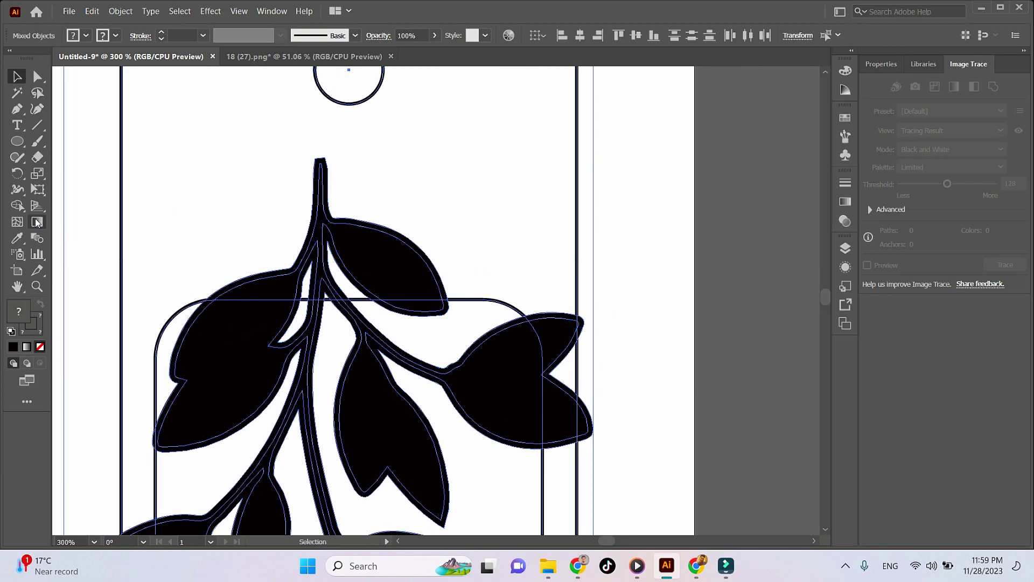
{"action": "left_click", "coordinate": [18, 205]}
{"action": "left_click_drag", "start_coordinate": [212, 221], "coordinate": [211, 218]}
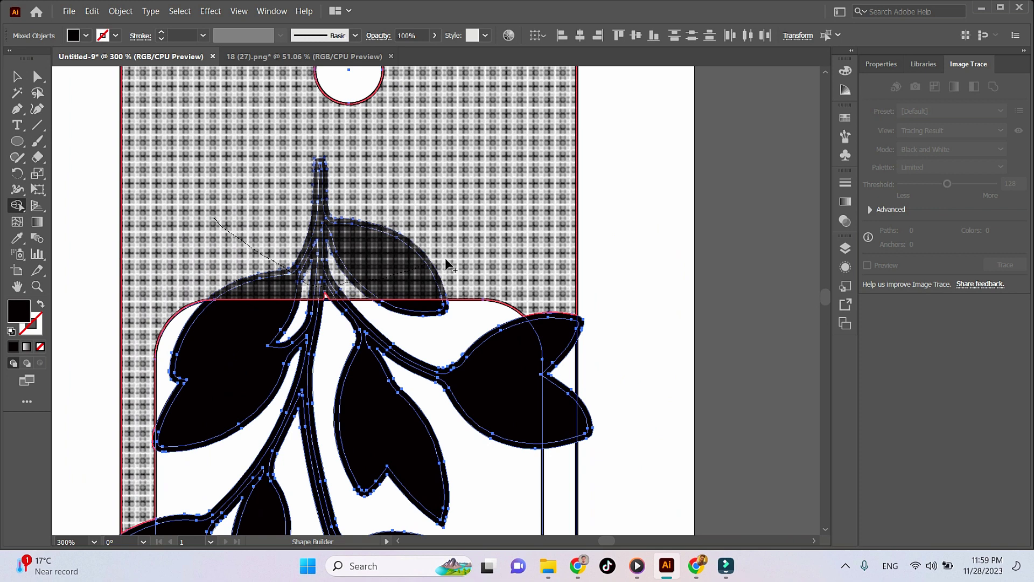
{"action": "left_click_drag", "start_coordinate": [563, 398], "coordinate": [559, 470]}
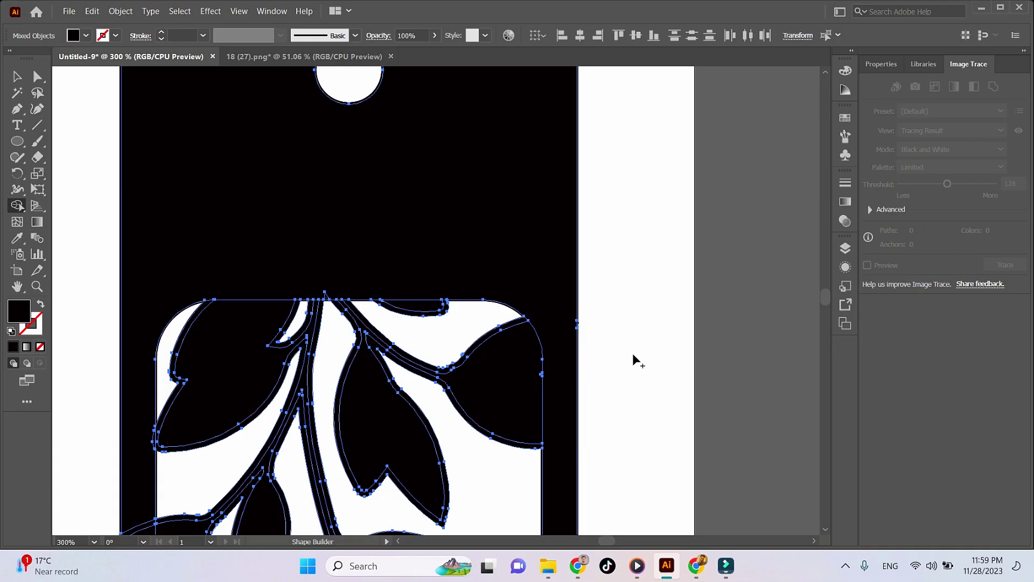
Step: Merge the upper leaves and branch outlines into the frame with Shape Builder, leaving the gaps between them open
{"action": "left_click_drag", "start_coordinate": [407, 258], "coordinate": [427, 314]}
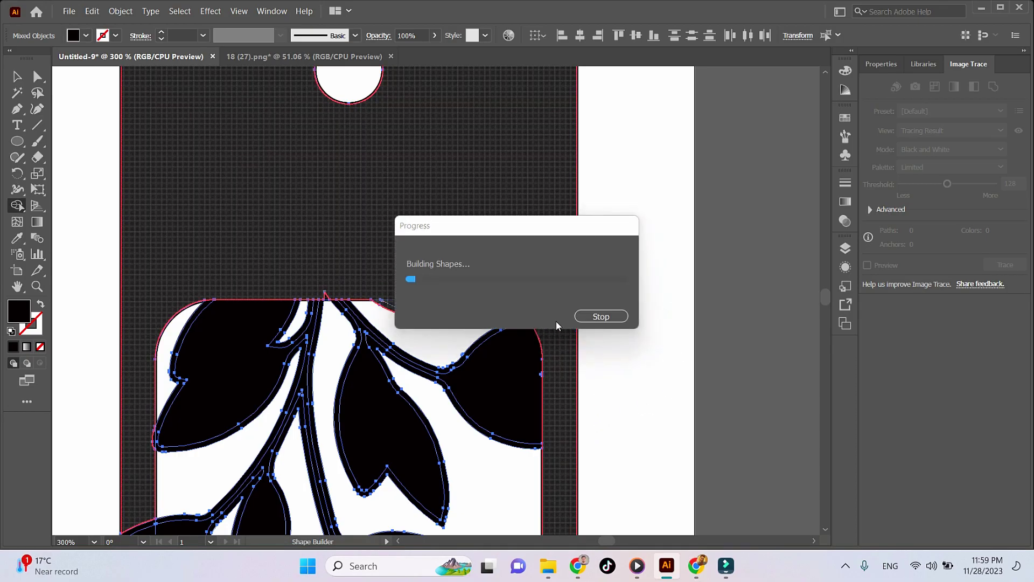
{"action": "left_click_drag", "start_coordinate": [546, 307], "coordinate": [526, 319]}
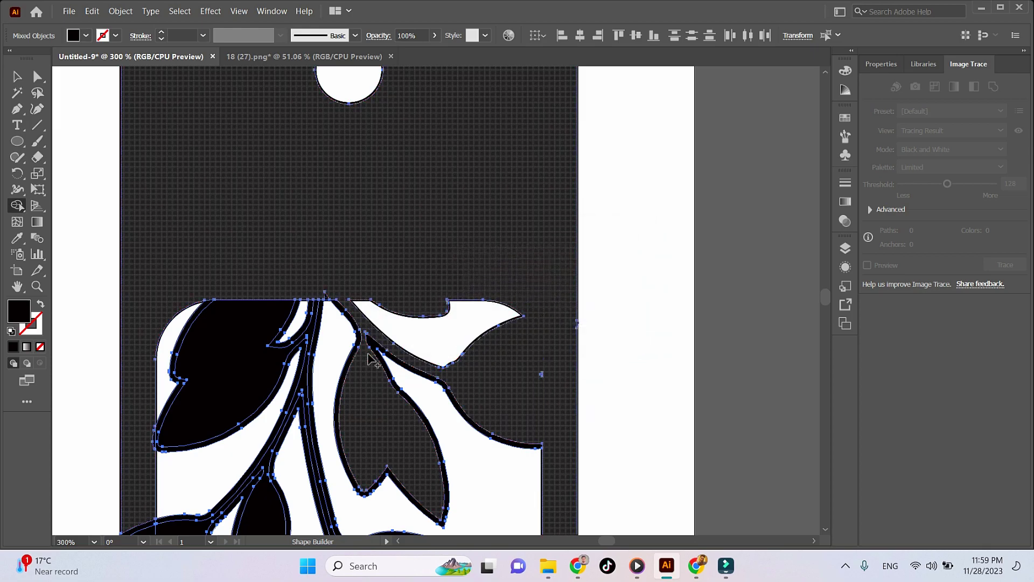
{"action": "left_click_drag", "start_coordinate": [365, 355], "coordinate": [341, 307]}
{"action": "left_click_drag", "start_coordinate": [234, 280], "coordinate": [209, 308]}
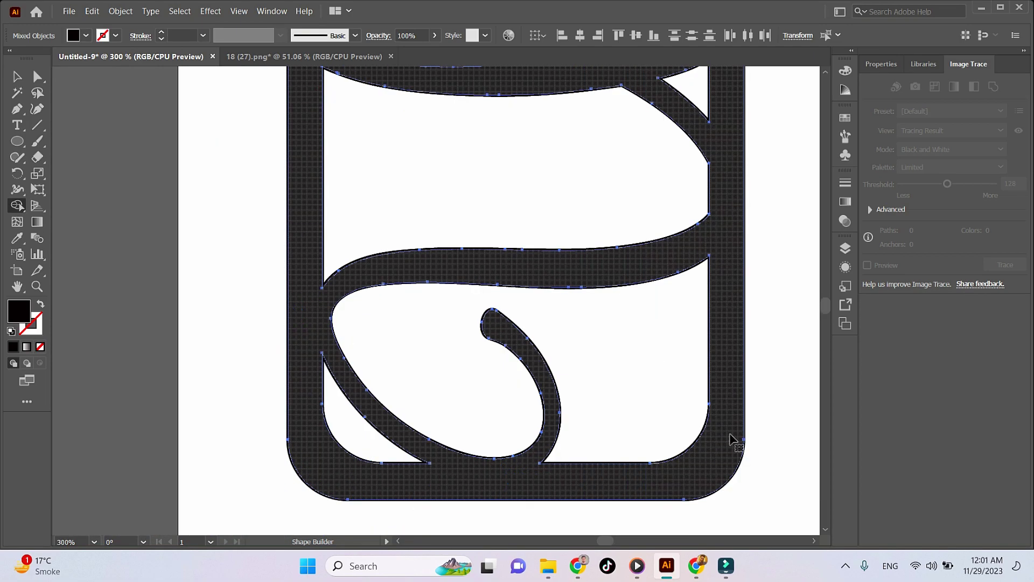
{"action": "key", "text": "ctrl+1"}
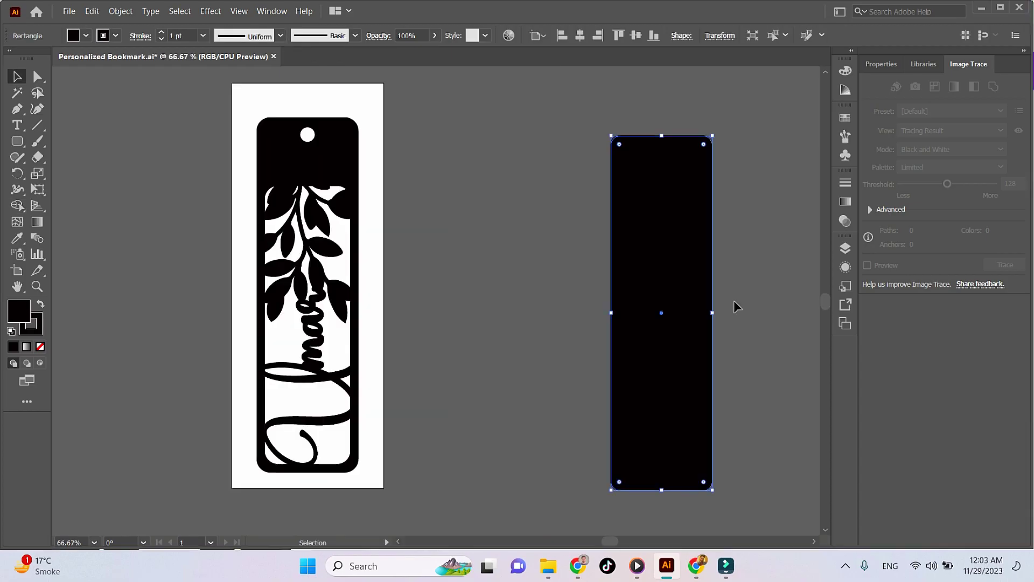
Step: Resize the copied rounded rectangle to 1.7 in wide and 5.5 in high and place it inside the lower part of the frame
{"action": "left_click", "coordinate": [552, 267]}
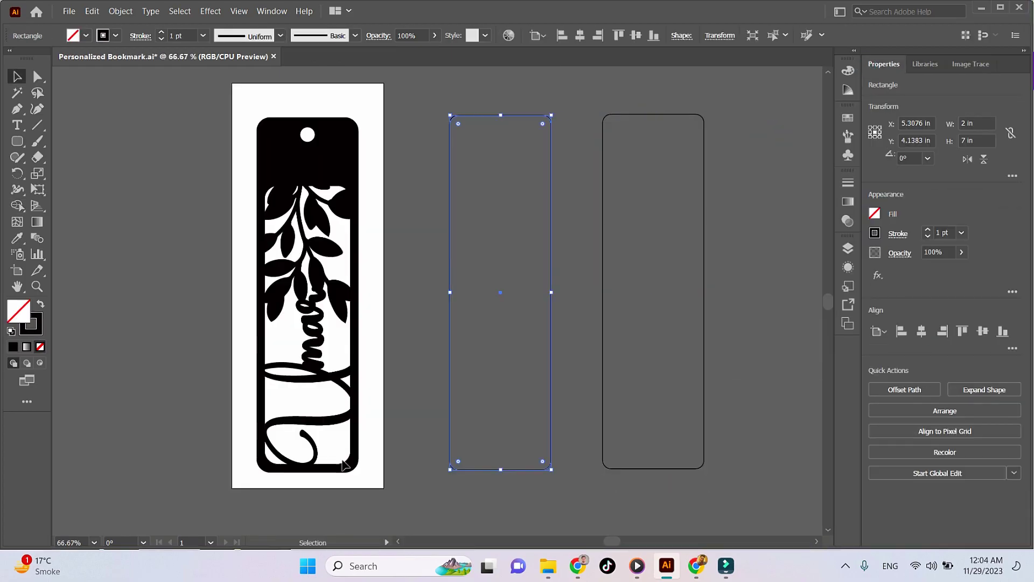
{"action": "left_click", "coordinate": [743, 312]}
{"action": "left_click", "coordinate": [602, 216]}
{"action": "double_click", "coordinate": [970, 123]}
{"action": "type", "text": "1.7"}
{"action": "key", "text": "Tab"}
{"action": "type", "text": "5.5"}
{"action": "key", "text": "Return"}
{"action": "left_click", "coordinate": [748, 289]}
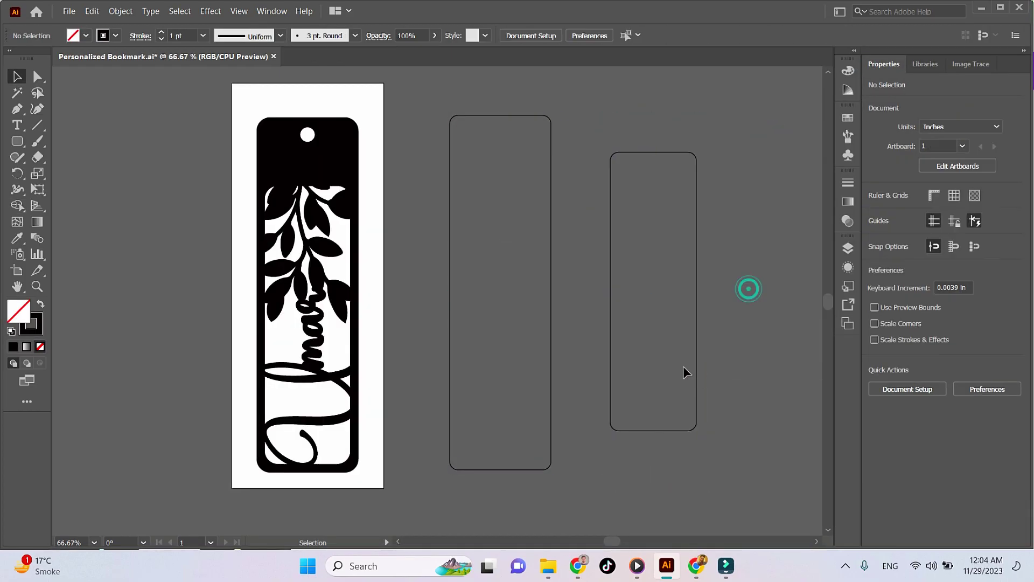
{"action": "left_click_drag", "start_coordinate": [542, 398], "coordinate": [543, 398]}
{"action": "left_click", "coordinate": [695, 270]}
Step: Draw a 0.3 in circle and place it near the top of the new frame as the hanging hole
{"action": "left_click_drag", "start_coordinate": [17, 141], "coordinate": [70, 173]}
{"action": "left_click", "coordinate": [668, 162]}
{"action": "left_click", "coordinate": [484, 304]}
{"action": "key", "text": "v"}
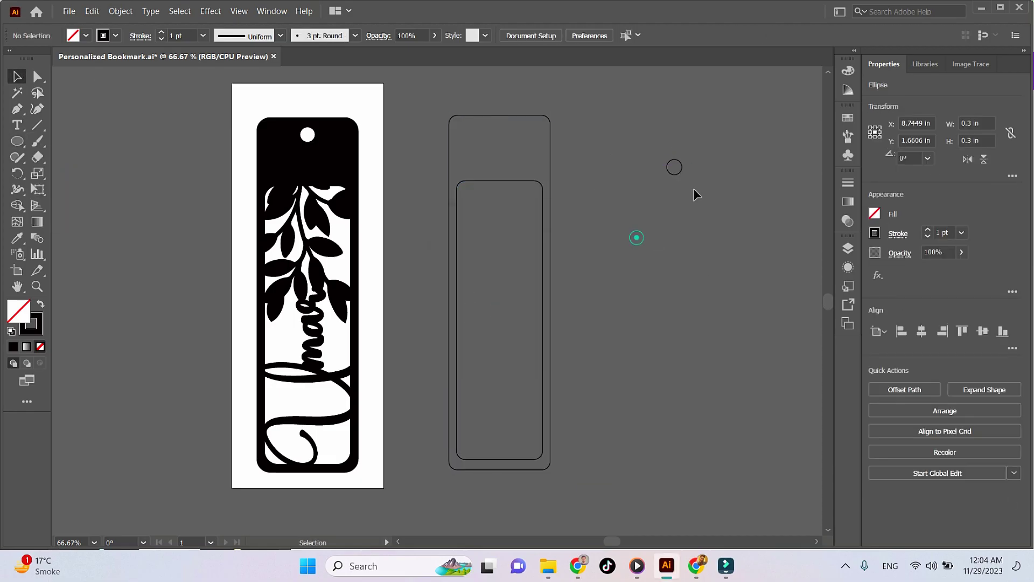
{"action": "left_click_drag", "start_coordinate": [681, 167], "coordinate": [503, 131]}
Step: Center the frame, the inner cut-out and the hanging hole horizontally on each other
{"action": "left_click_drag", "start_coordinate": [587, 92], "coordinate": [474, 323]}
{"action": "left_click", "coordinate": [922, 331]}
{"action": "left_click", "coordinate": [734, 246]}
{"action": "left_click", "coordinate": [318, 241]}
{"action": "left_click", "coordinate": [697, 277]}
Step: Open the branch image 18 (27).png from Local Disk (D:)
{"action": "left_click", "coordinate": [69, 11]}
{"action": "left_click", "coordinate": [78, 52]}
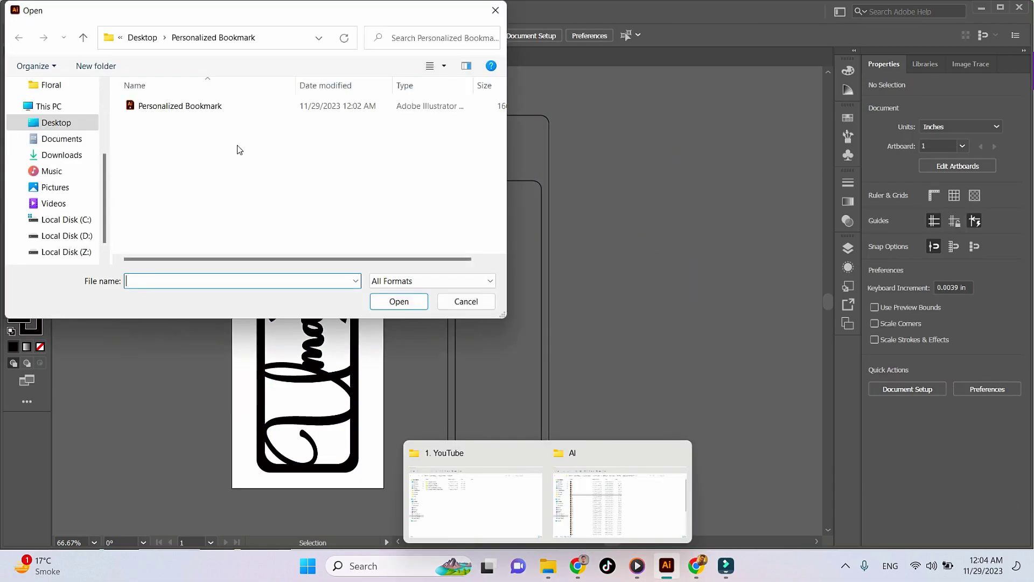
{"action": "left_click", "coordinate": [66, 236]}
{"action": "double_click", "coordinate": [157, 200]}
{"action": "double_click", "coordinate": [381, 200]}
{"action": "scroll", "coordinate": [296, 206], "scroll_direction": "down", "scroll_amount": 5}
{"action": "double_click", "coordinate": [377, 215]}
Step: Trace the branch image in Black and White mode with Image Trace and expand the tracing
{"action": "left_click", "coordinate": [437, 302]}
{"action": "left_click", "coordinate": [970, 64]}
{"action": "left_click", "coordinate": [869, 265]}
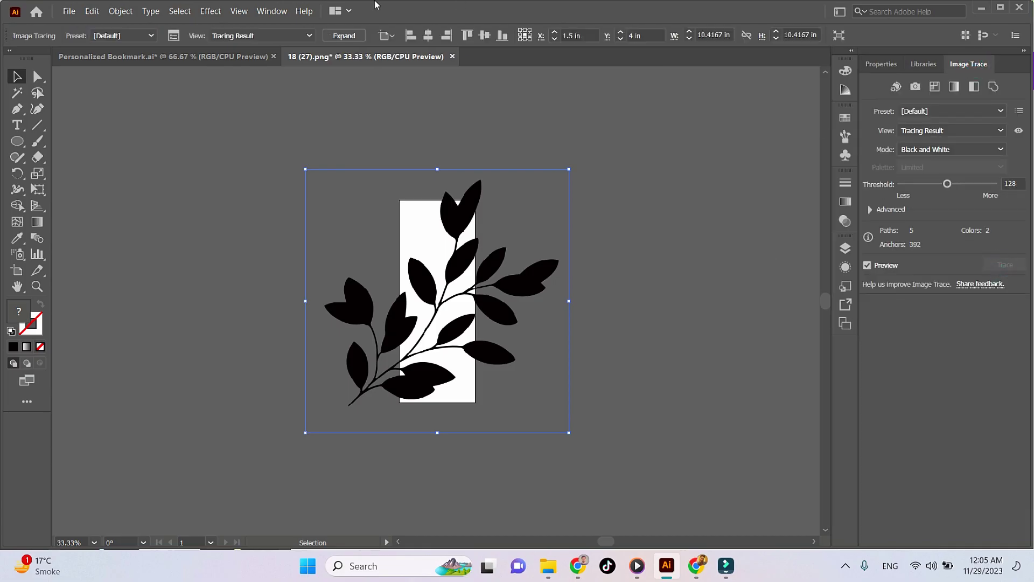
{"action": "left_click", "coordinate": [343, 35]}
{"action": "left_click", "coordinate": [635, 260]}
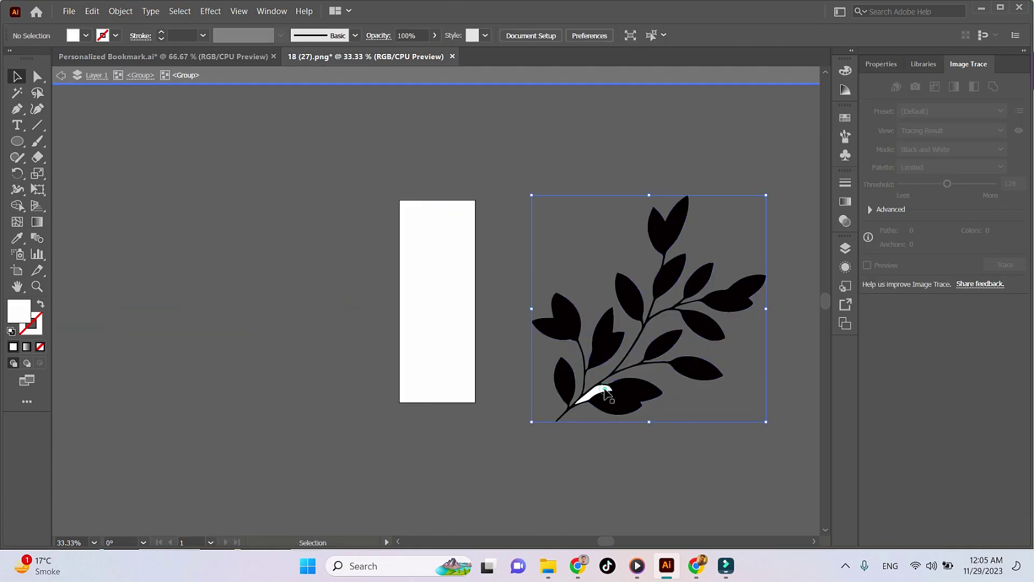
Step: Shrink the branch and place it over the new bookmark frame with its stem just below the hanging hole
{"action": "left_click_drag", "start_coordinate": [766, 194], "coordinate": [672, 287]}
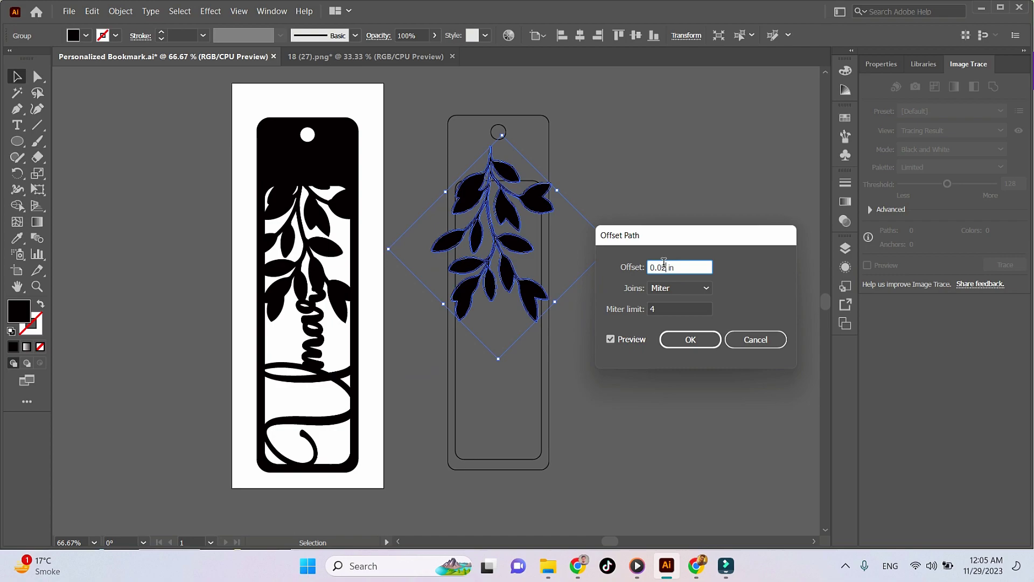
{"action": "key", "text": "Return"}
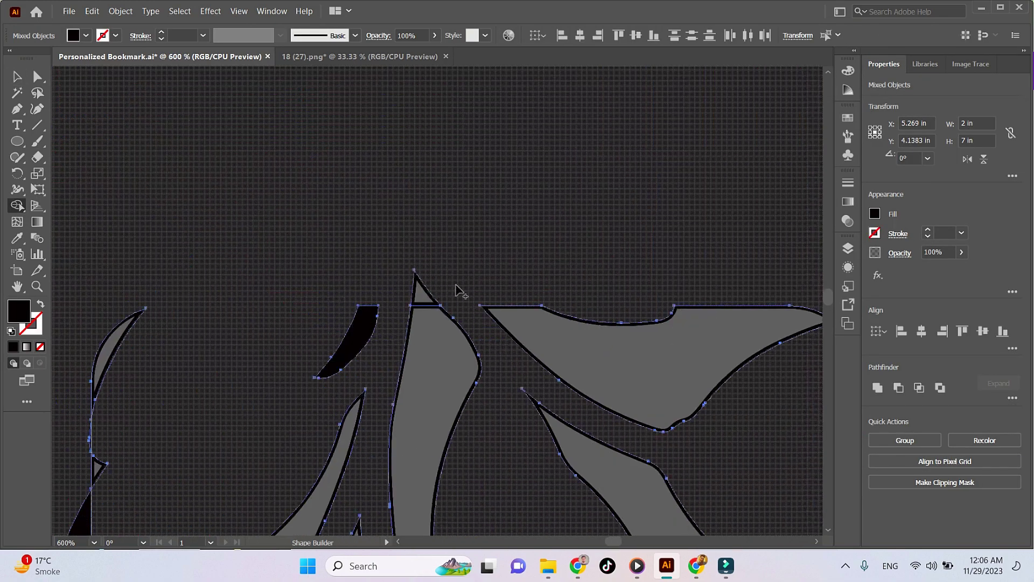
Step: Finish merging the branch's lower leaves with the new frame using Shape Builder and leave the tool
{"action": "scroll", "coordinate": [357, 224], "scroll_direction": "down", "scroll_amount": 10}
{"action": "scroll", "coordinate": [356, 385], "scroll_direction": "down", "scroll_amount": 5}
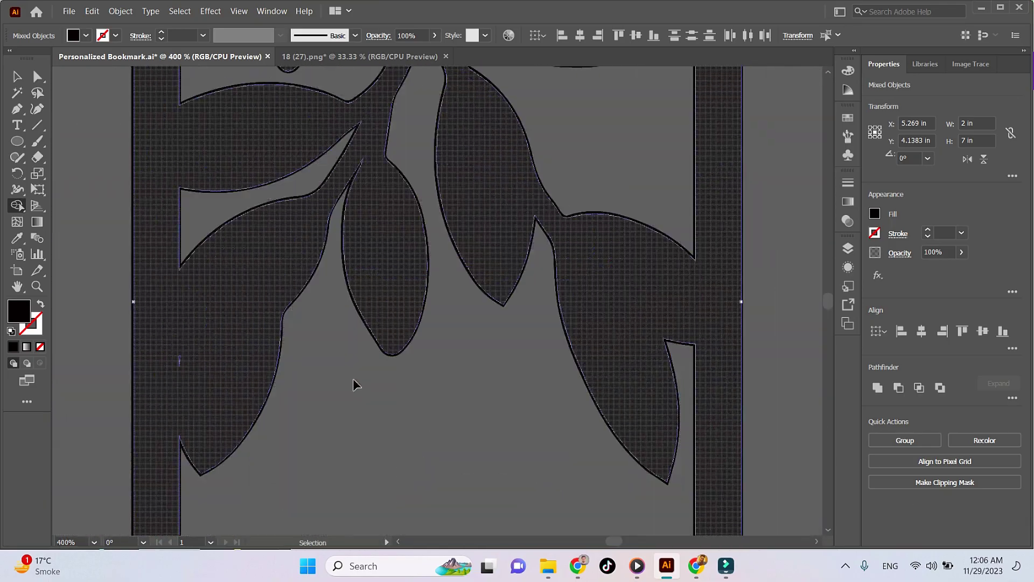
{"action": "left_click", "coordinate": [20, 77]}
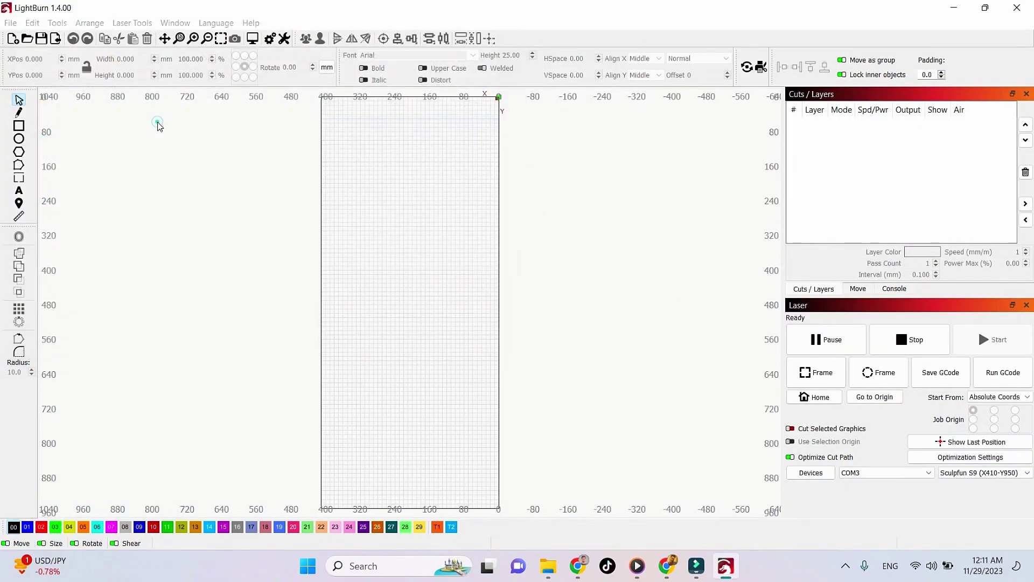
Step: Switch to LightBurn, open the Personalized Bookmark file and move the bookmark without a name outside the work area
{"action": "scroll", "coordinate": [435, 307], "scroll_direction": "up", "scroll_amount": 6}
{"action": "left_click_drag", "start_coordinate": [463, 296], "coordinate": [362, 269]}
{"action": "left_click", "coordinate": [295, 246]}
{"action": "left_click_drag", "start_coordinate": [295, 244], "coordinate": [647, 253]}
{"action": "left_click", "coordinate": [493, 258]}
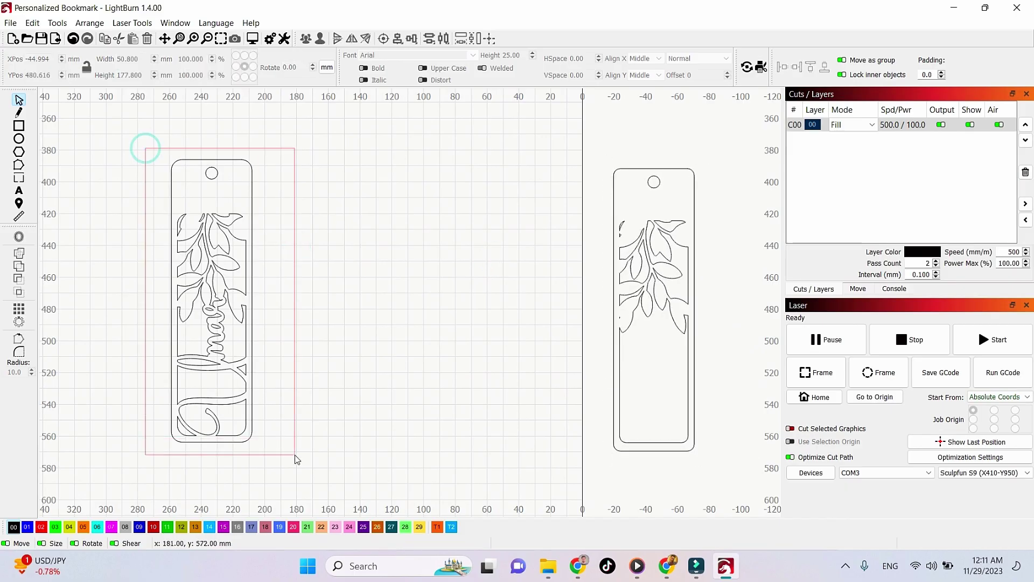
Step: Select the complete bookmark with the name and move it near the work area's origin, at about X 37 mm, Y 101 mm
{"action": "left_click_drag", "start_coordinate": [295, 456], "coordinate": [296, 455]}
{"action": "left_click_drag", "start_coordinate": [212, 299], "coordinate": [411, 225]}
{"action": "left_click_drag", "start_coordinate": [431, 298], "coordinate": [371, 498]}
{"action": "left_click", "coordinate": [346, 421]}
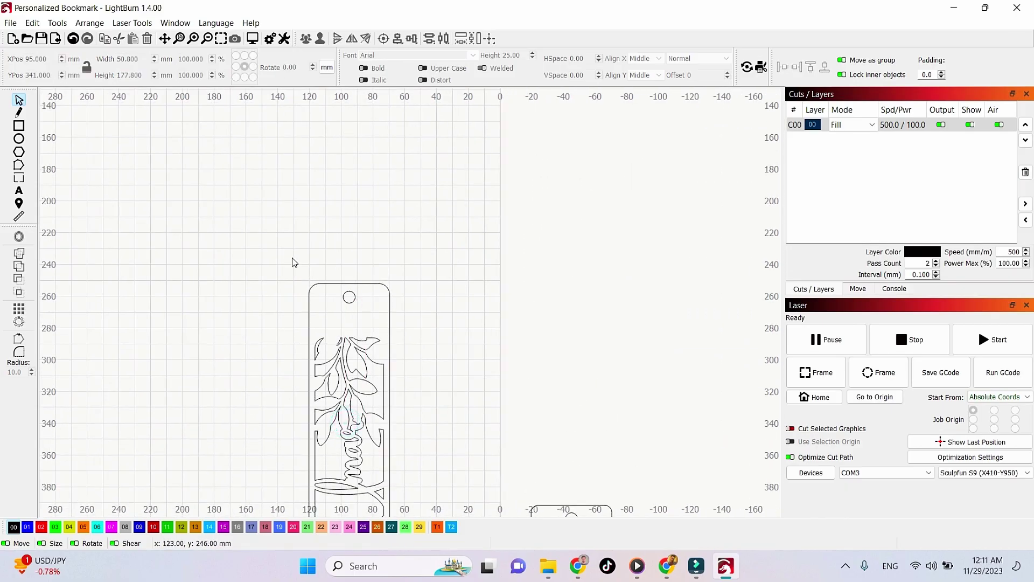
{"action": "left_click", "coordinate": [359, 398]}
{"action": "scroll", "coordinate": [351, 430], "scroll_direction": "down", "scroll_amount": 3}
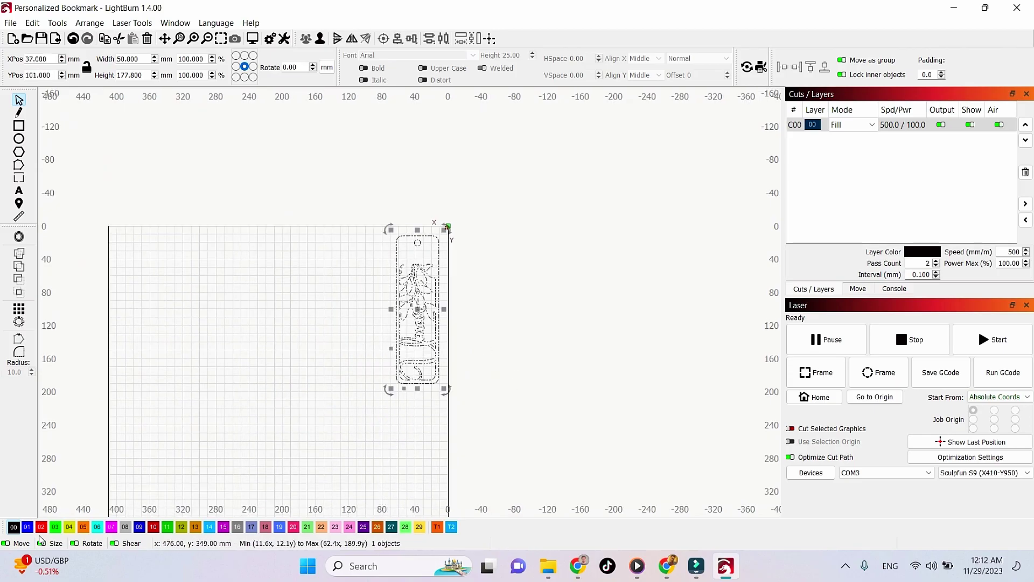
Step: Assign the named bookmark to line layer 01 and move it closer to the origin, at X 33 mm, Y 96 mm
{"action": "left_click", "coordinate": [28, 527]}
{"action": "left_click", "coordinate": [480, 400]}
{"action": "left_click", "coordinate": [422, 314]}
{"action": "left_click_drag", "start_coordinate": [417, 312], "coordinate": [417, 311]}
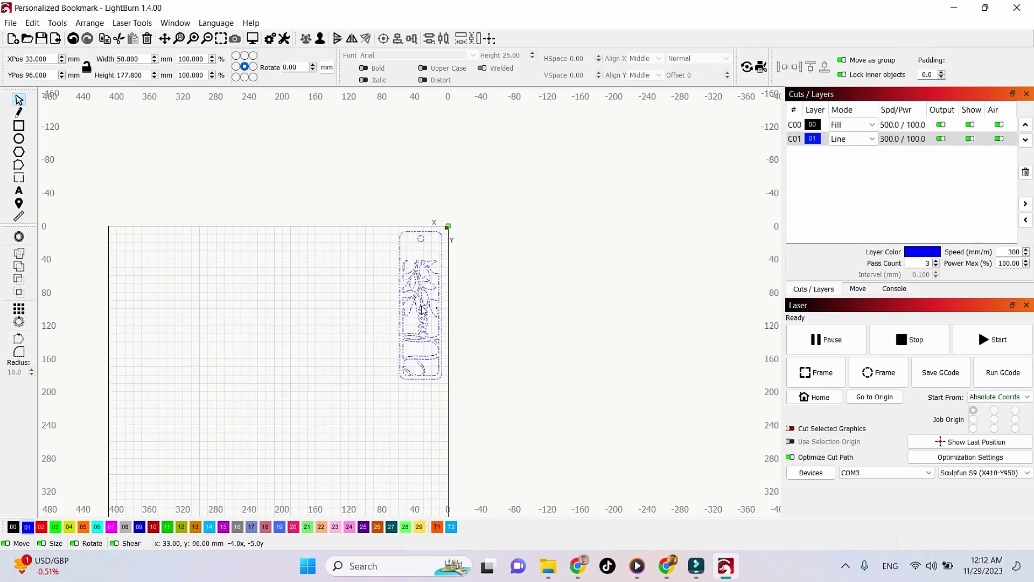
{"action": "left_click", "coordinate": [527, 317]}
Step: Move the bookmark without a name outside the far side of the work area, at about X 458 mm, Y 104 mm
{"action": "scroll", "coordinate": [516, 345], "scroll_direction": "down", "scroll_amount": 2}
{"action": "left_click_drag", "start_coordinate": [517, 349], "coordinate": [475, 225]}
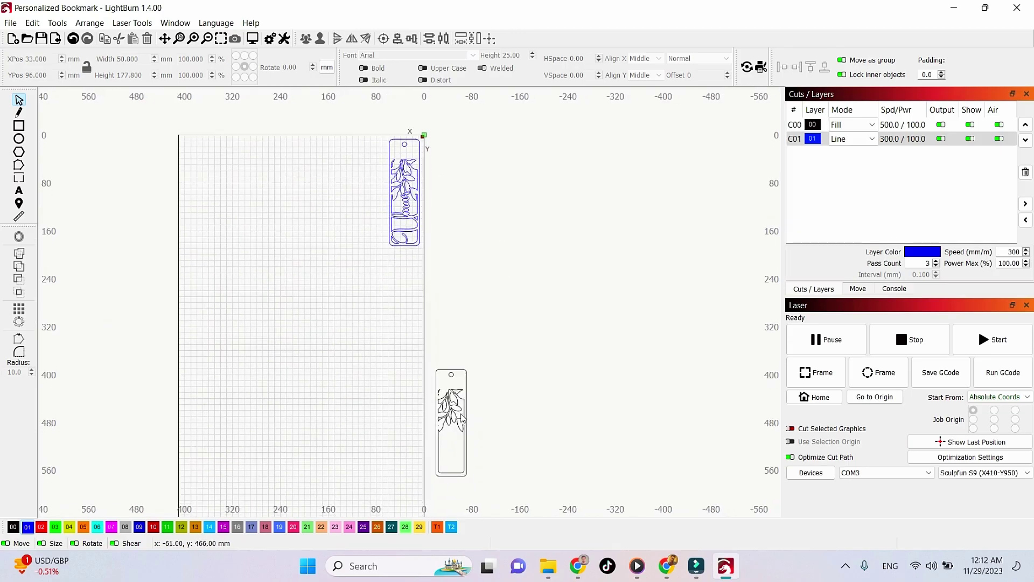
{"action": "left_click", "coordinate": [456, 409]}
{"action": "left_click_drag", "start_coordinate": [154, 198], "coordinate": [149, 204]}
{"action": "left_click", "coordinate": [221, 233]}
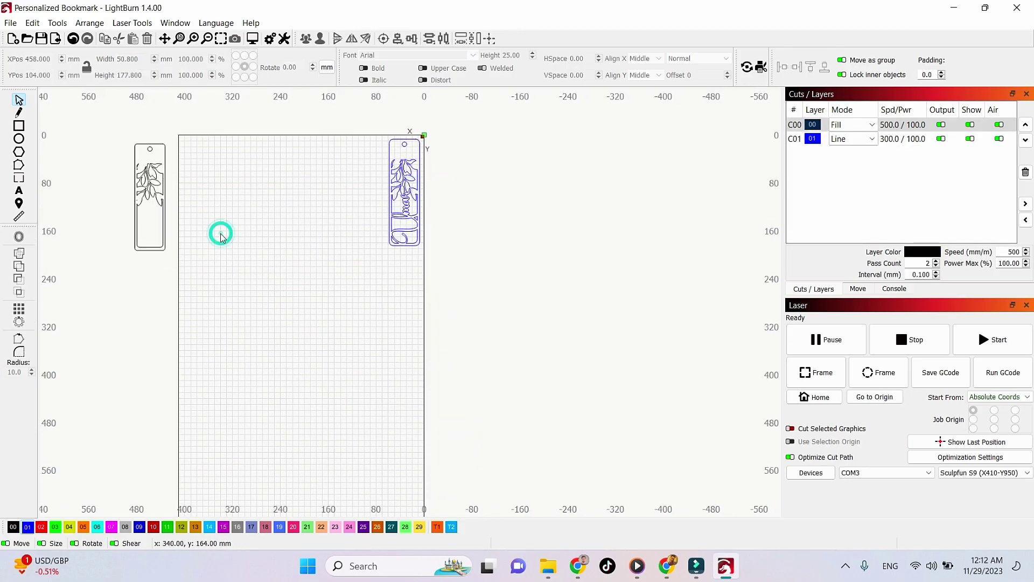